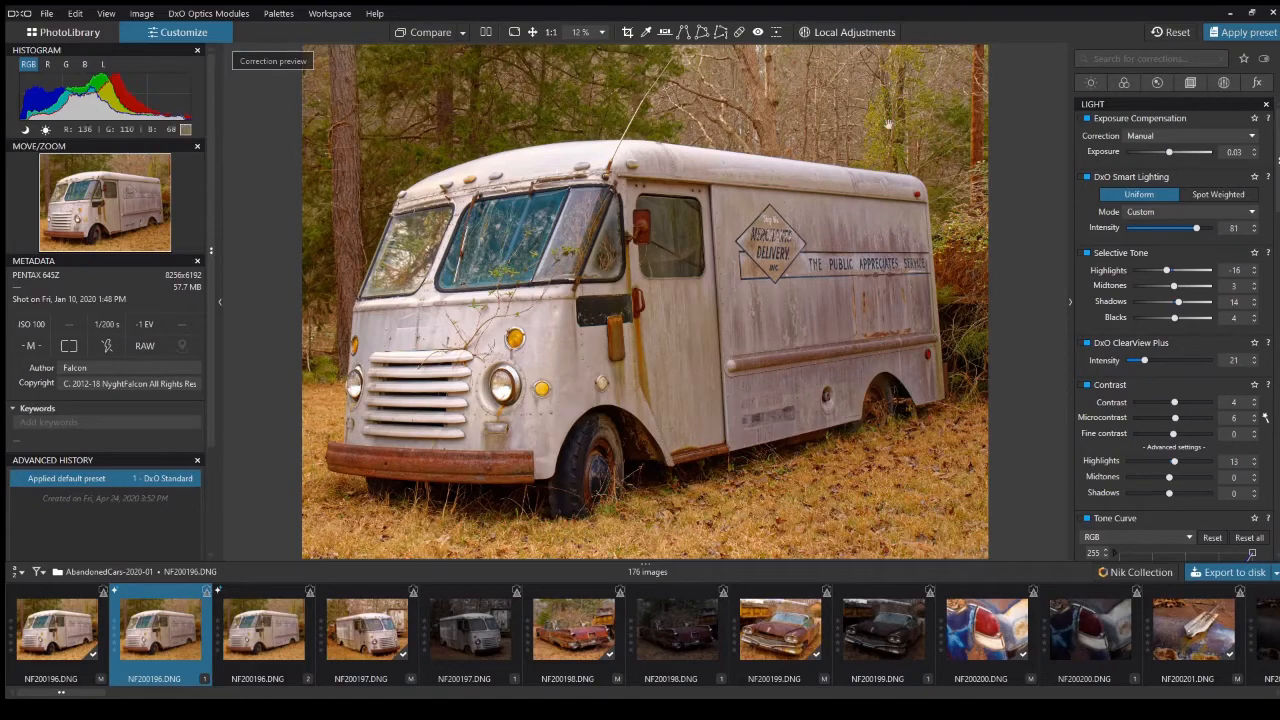
Remove the existing local adjustment control points from the truck's side, door and grille and from the grass
click(864, 32)
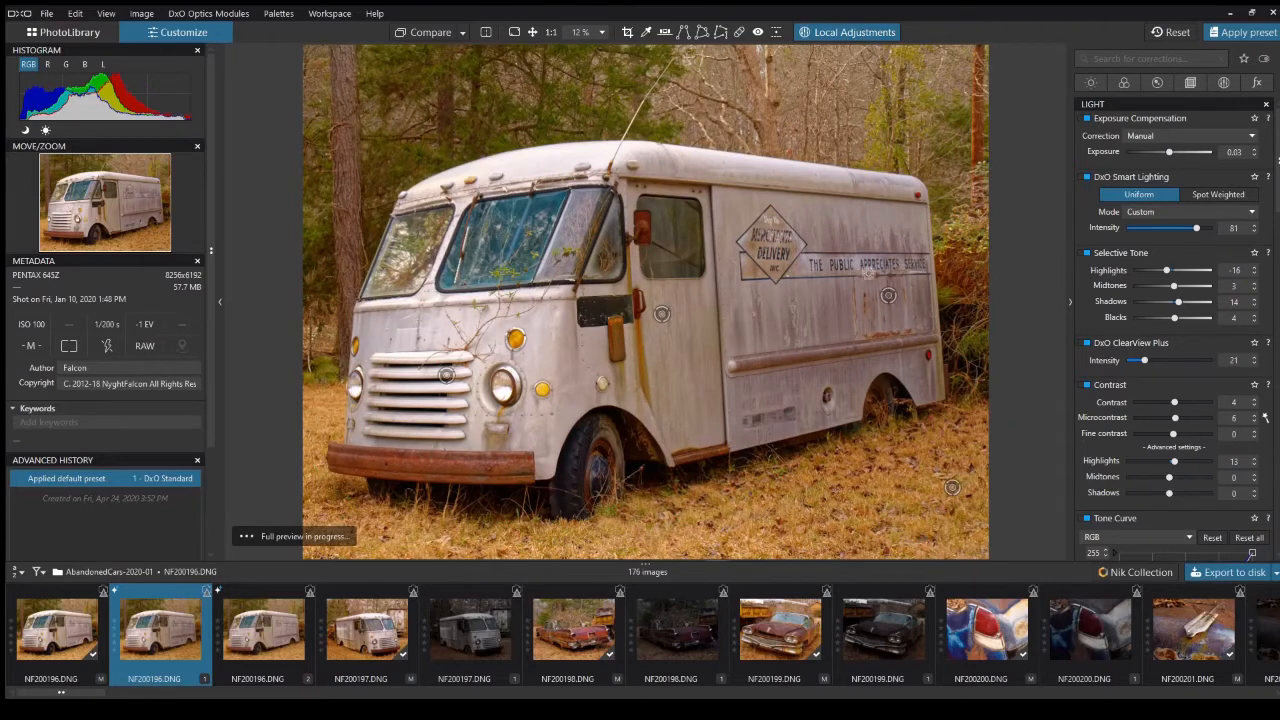
click(889, 302)
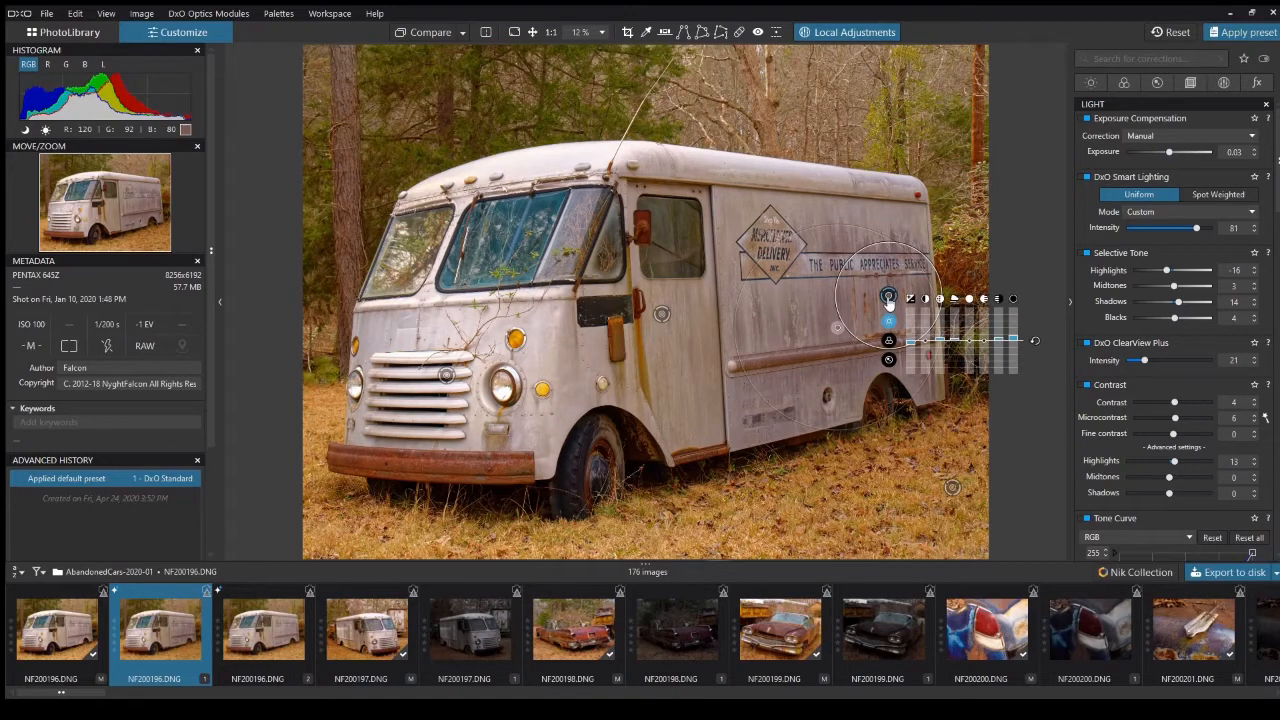
drag(889, 302, 837, 330)
key(Delete)
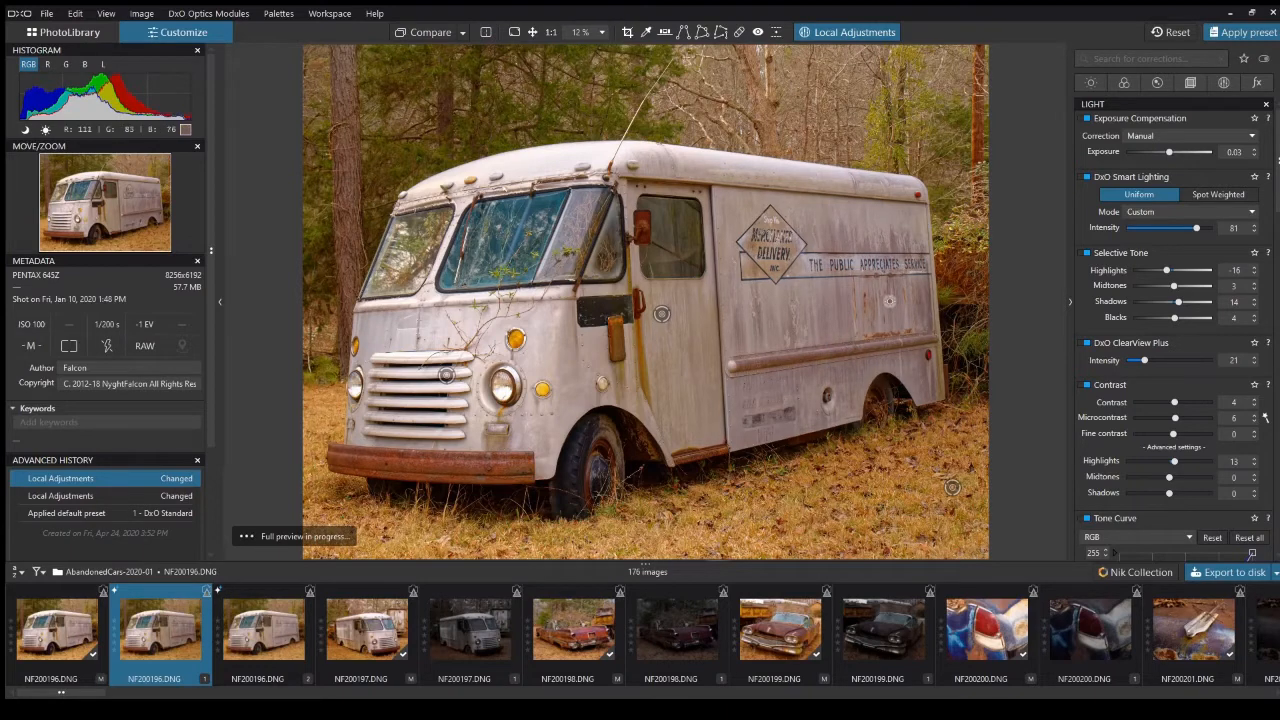
click(661, 316)
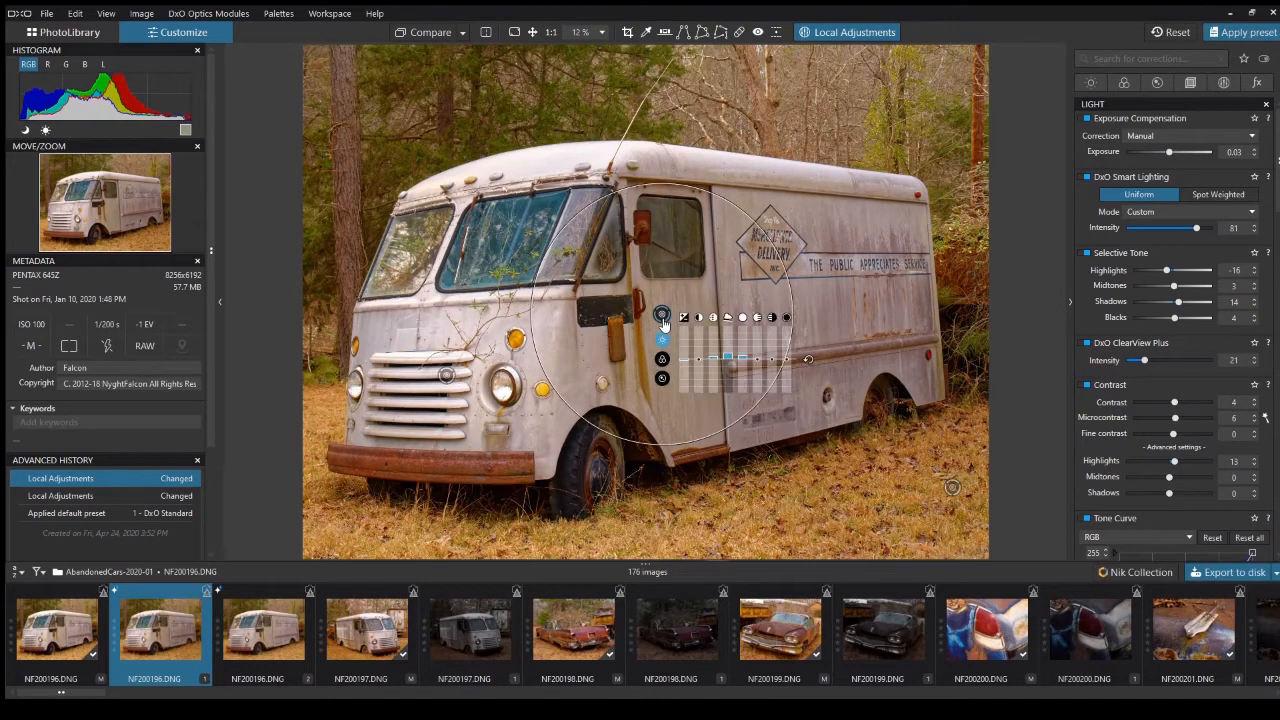
key(Delete)
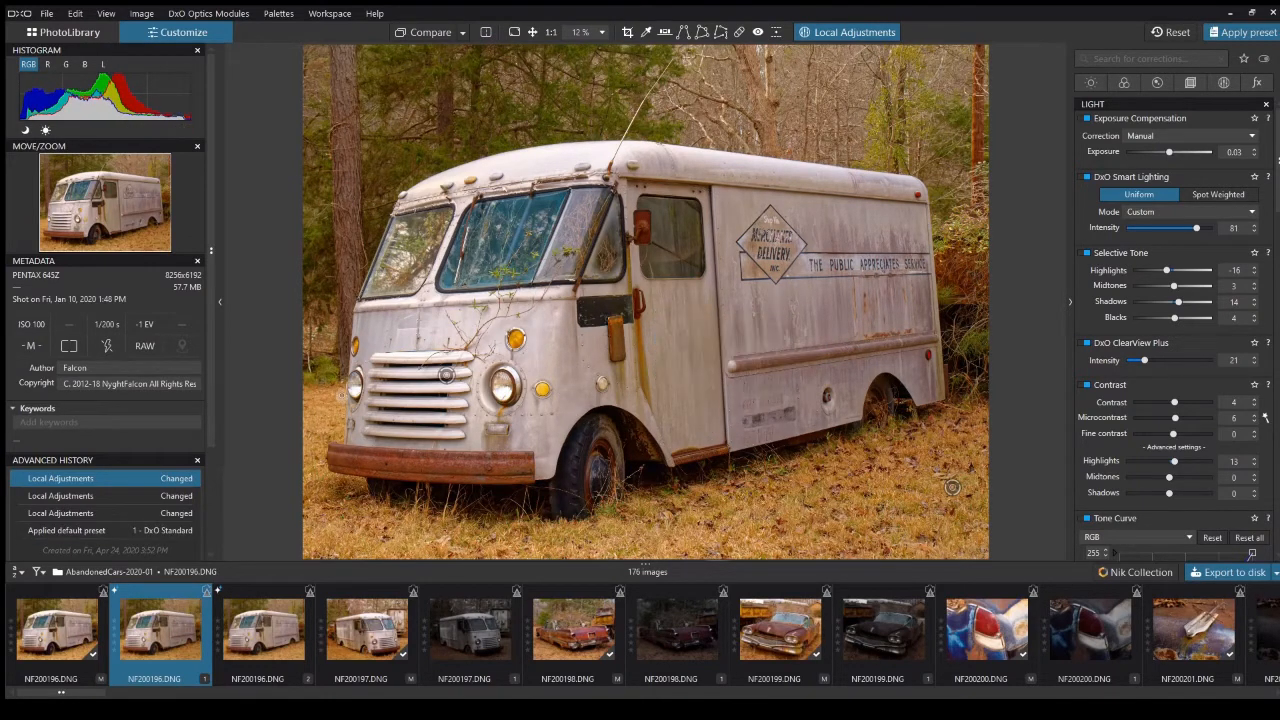
key(Delete)
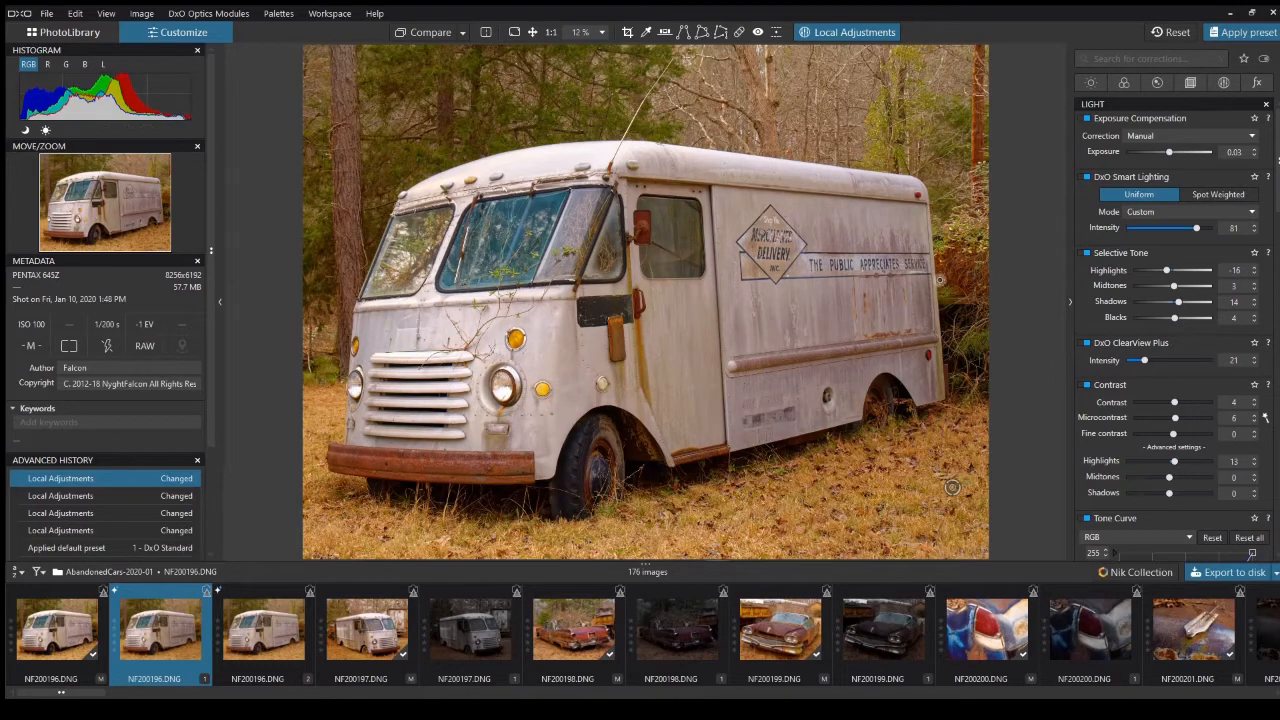
click(953, 488)
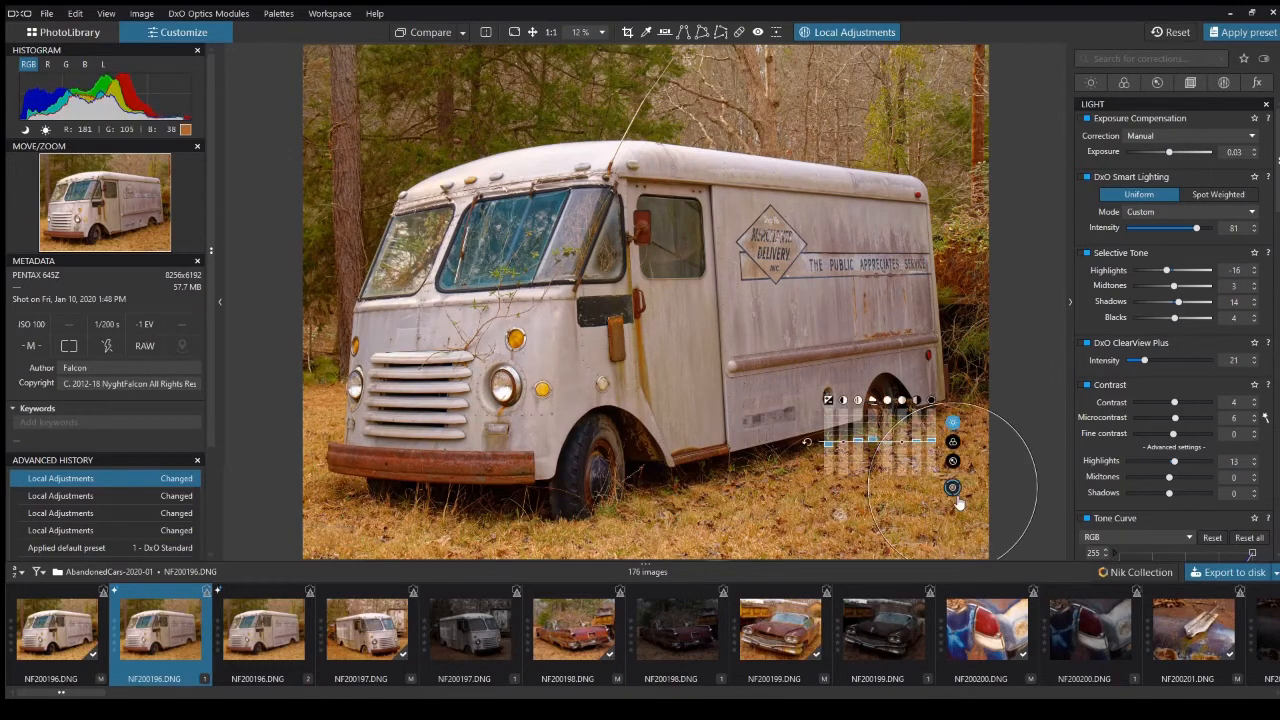
drag(955, 497, 844, 522)
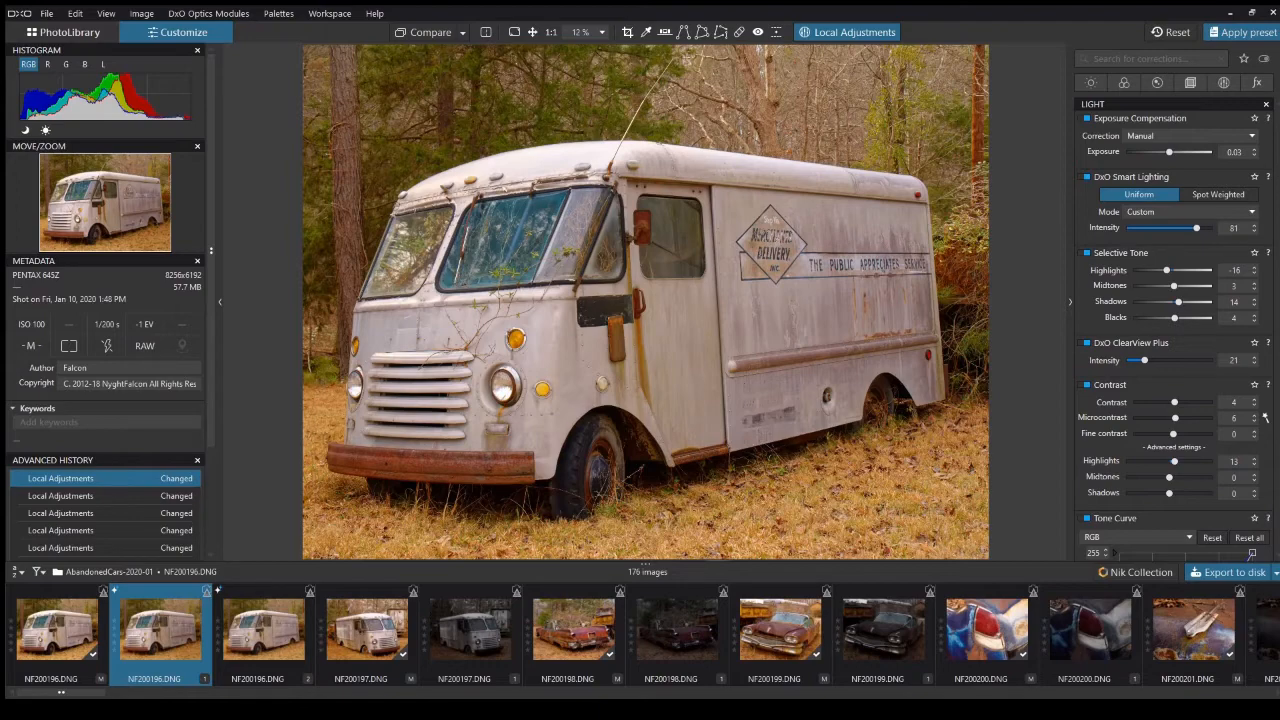
Centre the DeepPRIME denoising preview on the dry leaves in the grass to examine the fine detail
scroll(1265, 418, down, 10)
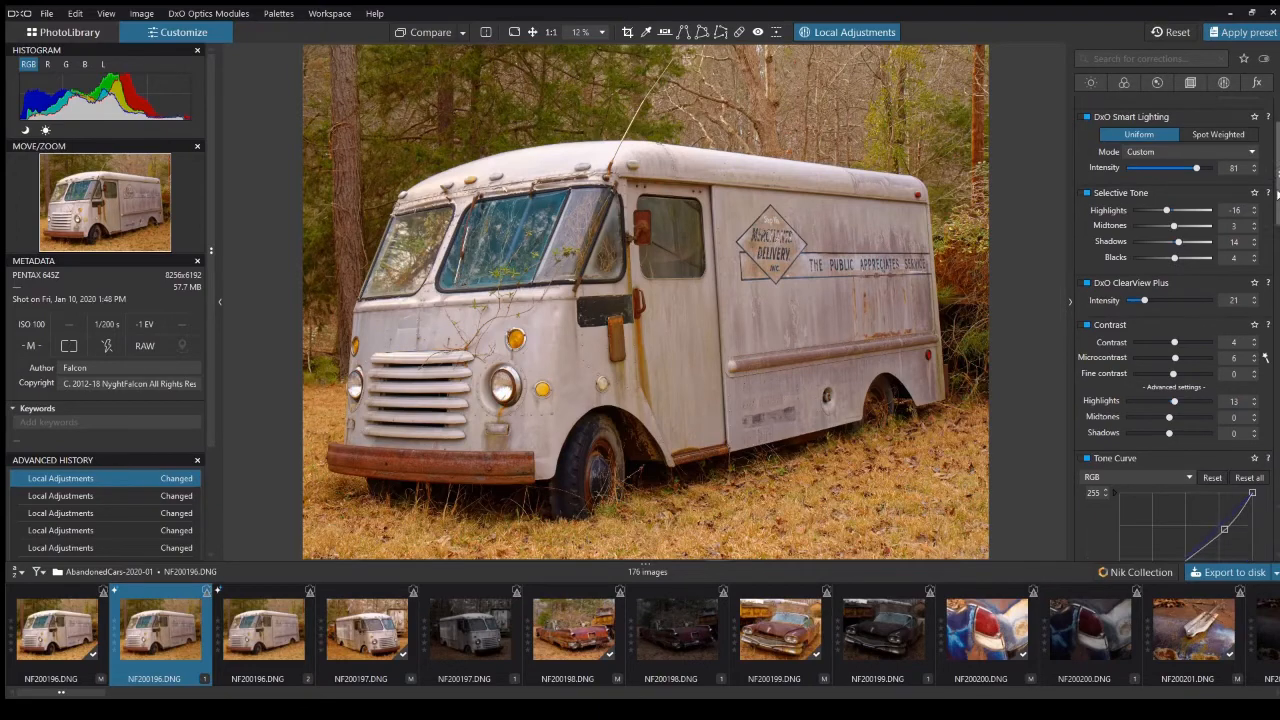
scroll(1265, 441, down, 10)
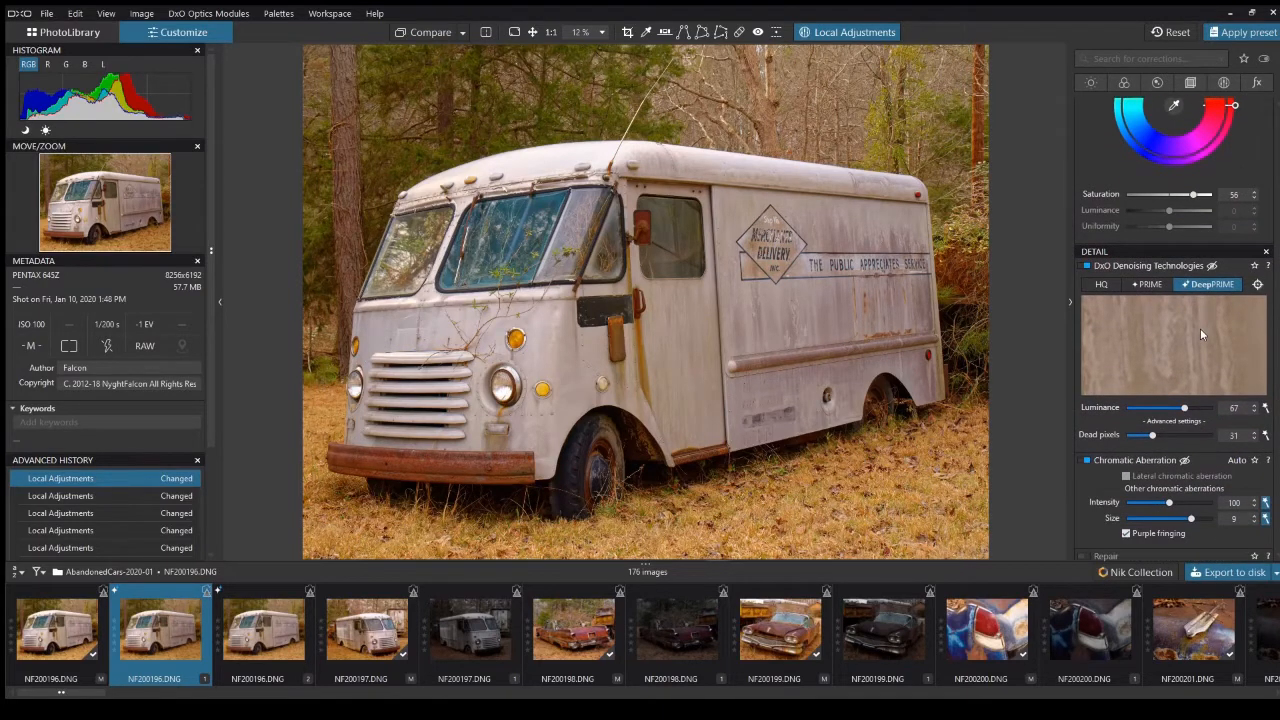
click(1257, 284)
click(887, 469)
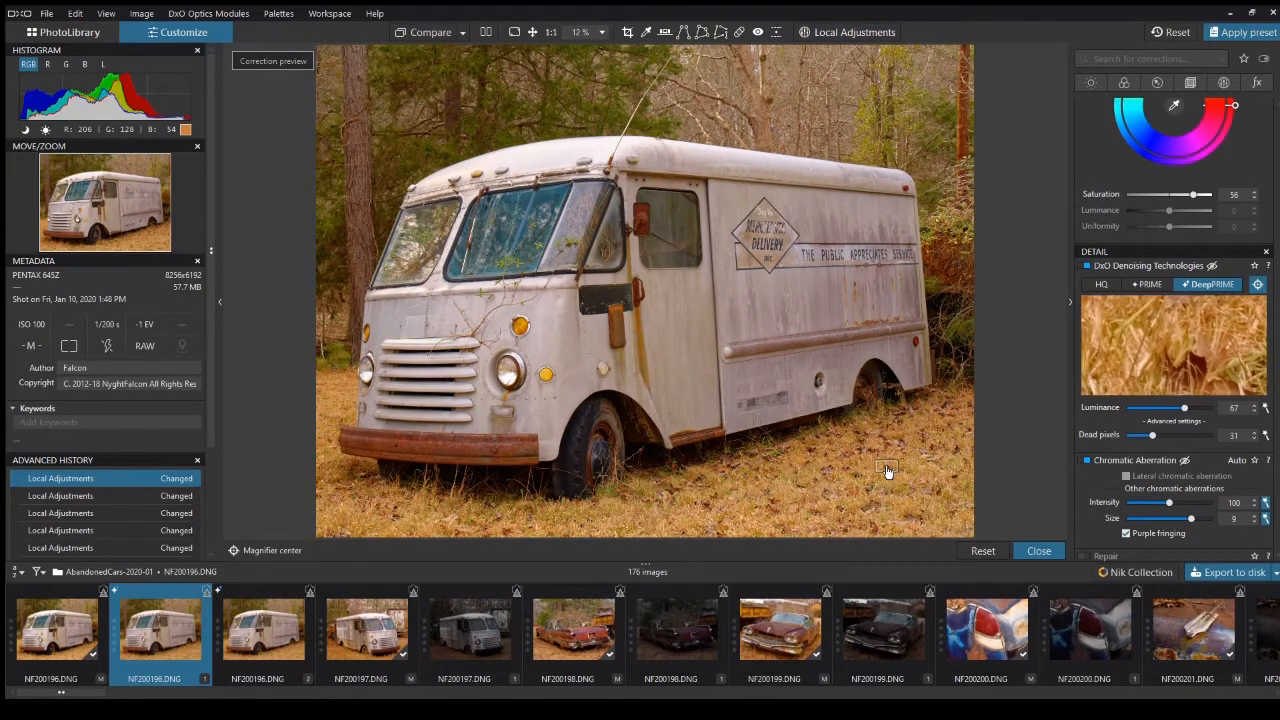
click(891, 470)
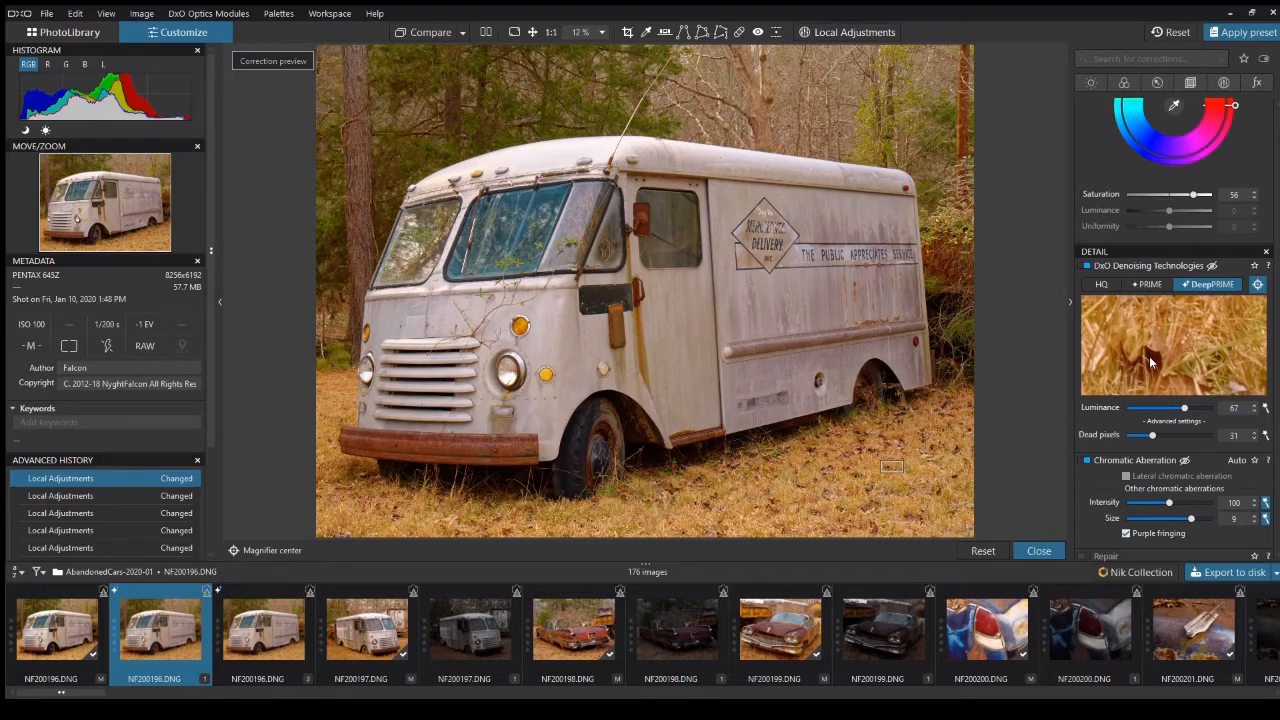
click(1042, 554)
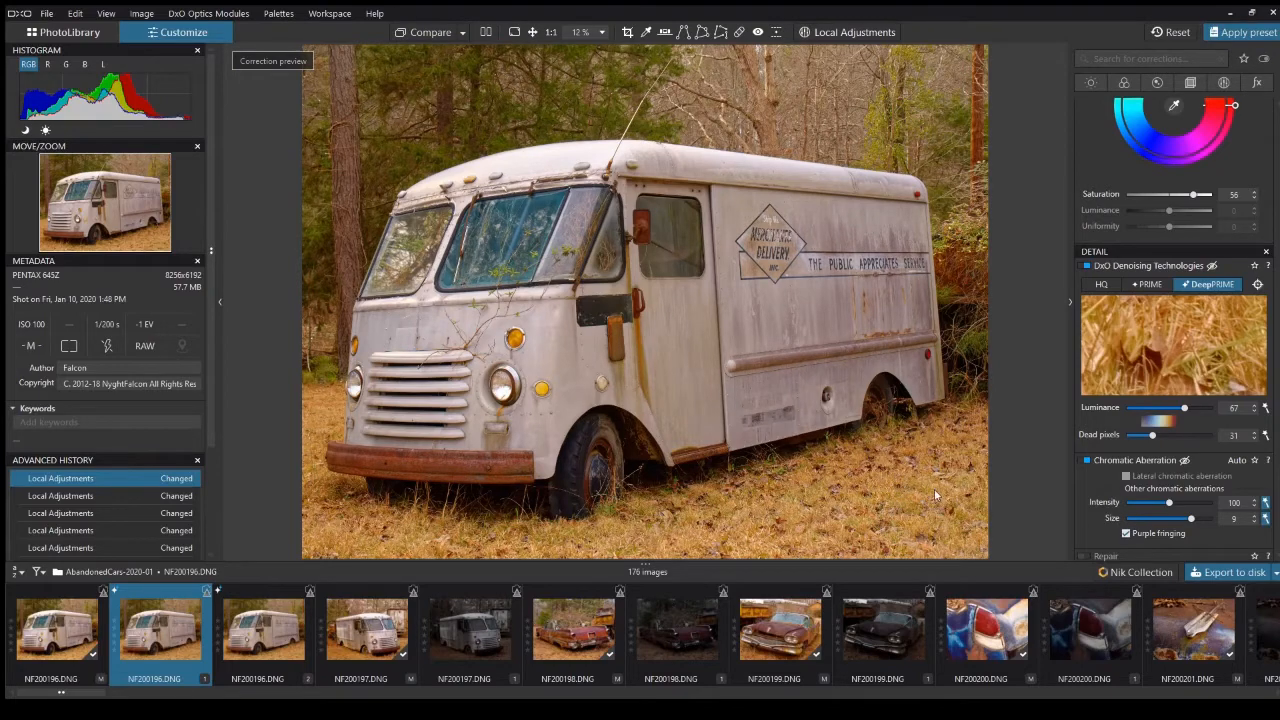
Add a local adjustment control point on the grass near the truck's rear wheel and fine-tune its exposure
click(848, 36)
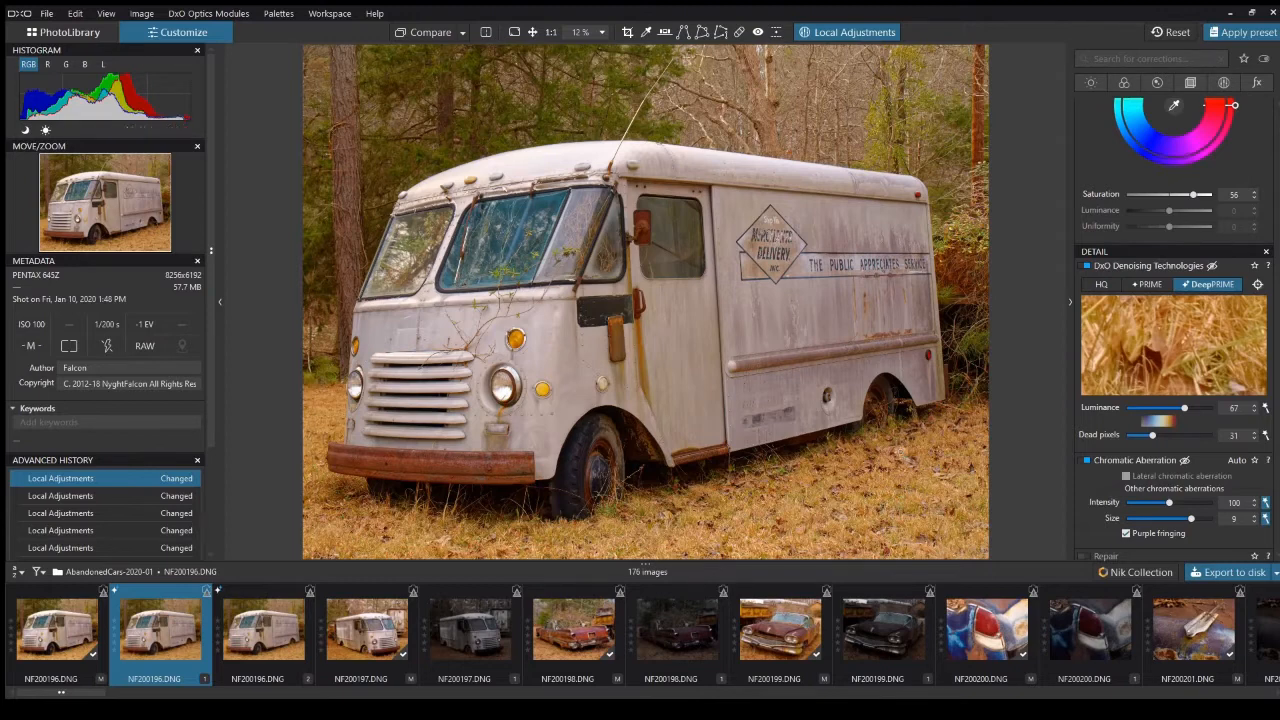
click(899, 486)
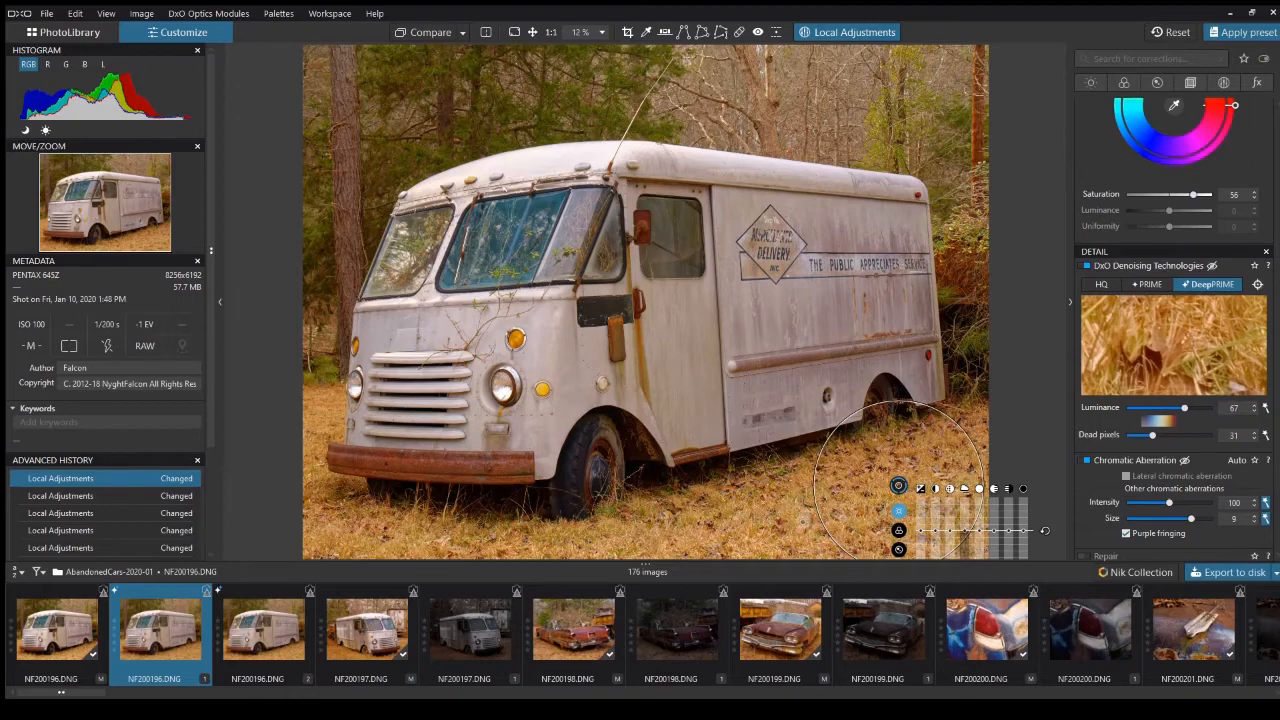
click(783, 522)
drag(922, 531, 922, 539)
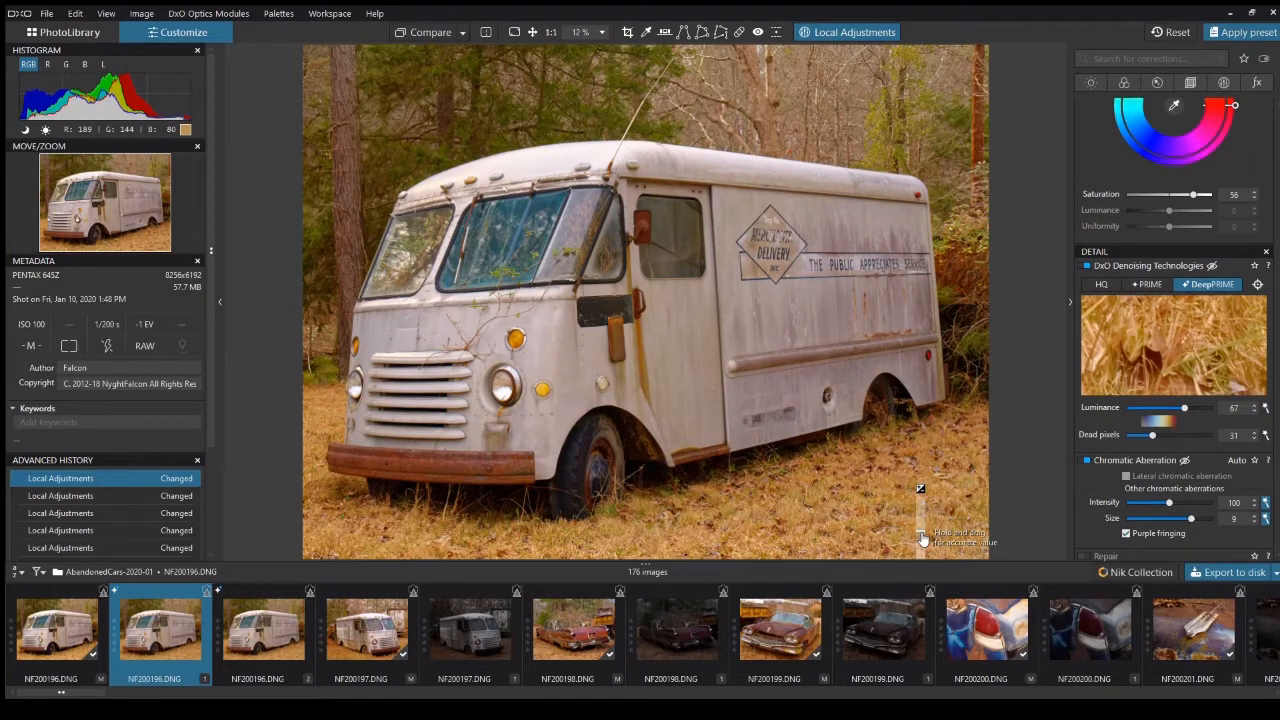
drag(922, 539, 924, 540)
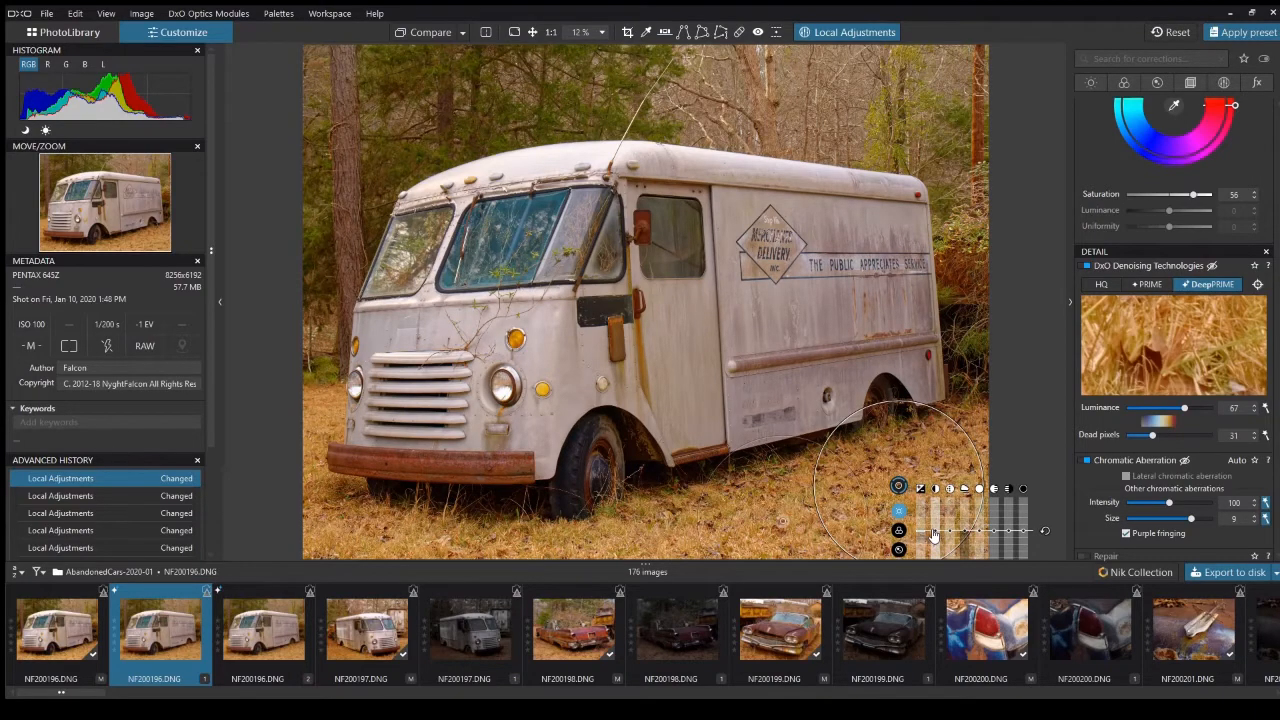
Raise the grass point's microcontrast and ClearView Plus, lower its midtones, shadows and blacks slightly, and compare with virtual copy 2
drag(933, 534, 953, 534)
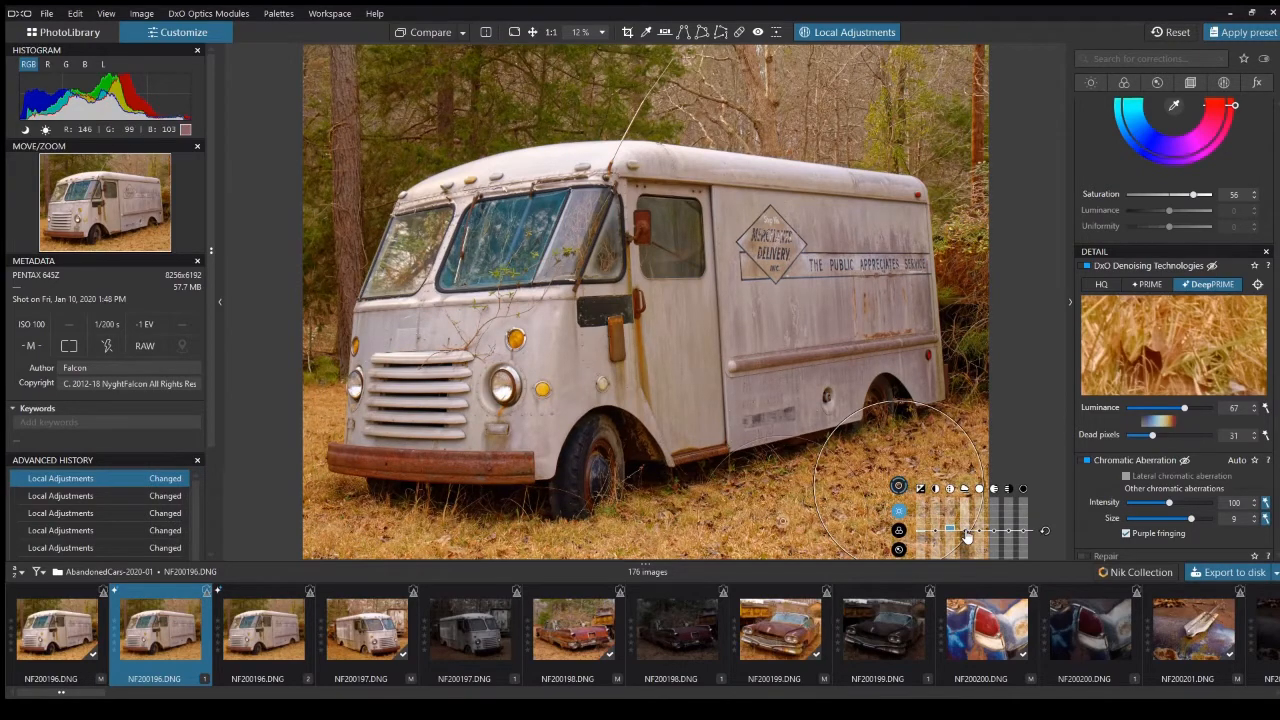
drag(967, 537, 966, 534)
drag(994, 536, 995, 540)
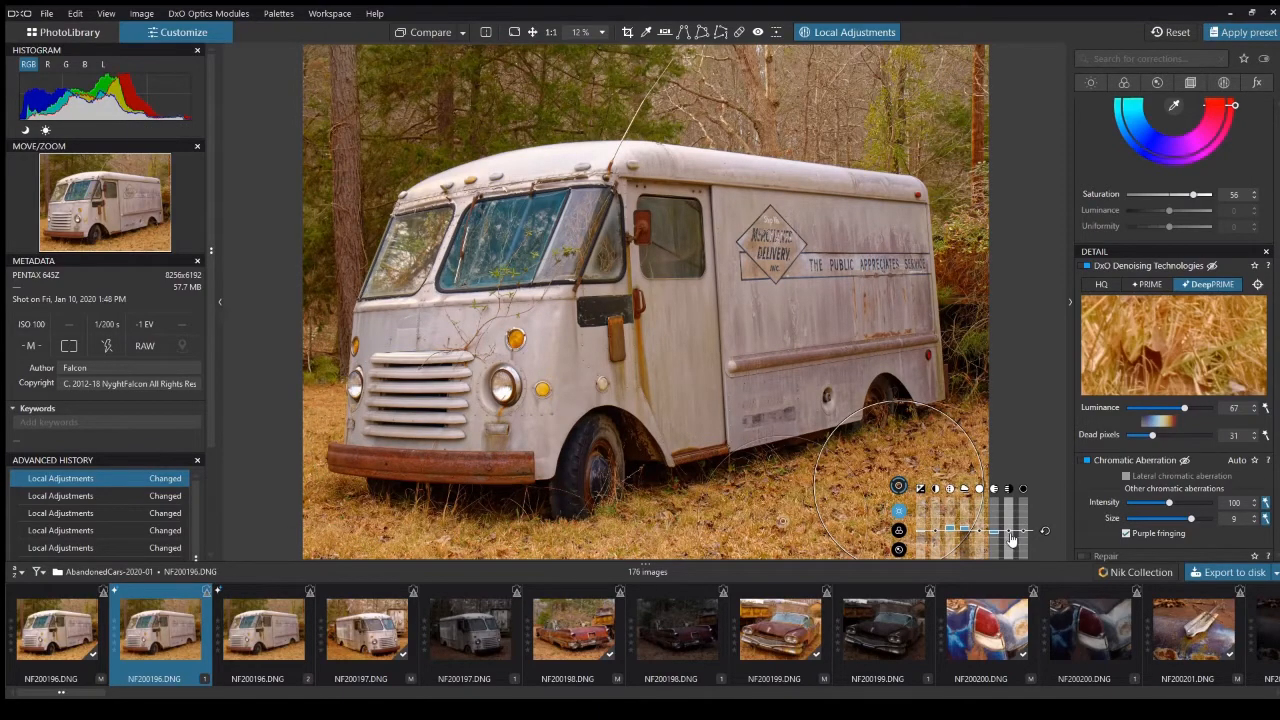
drag(1011, 540, 1011, 540)
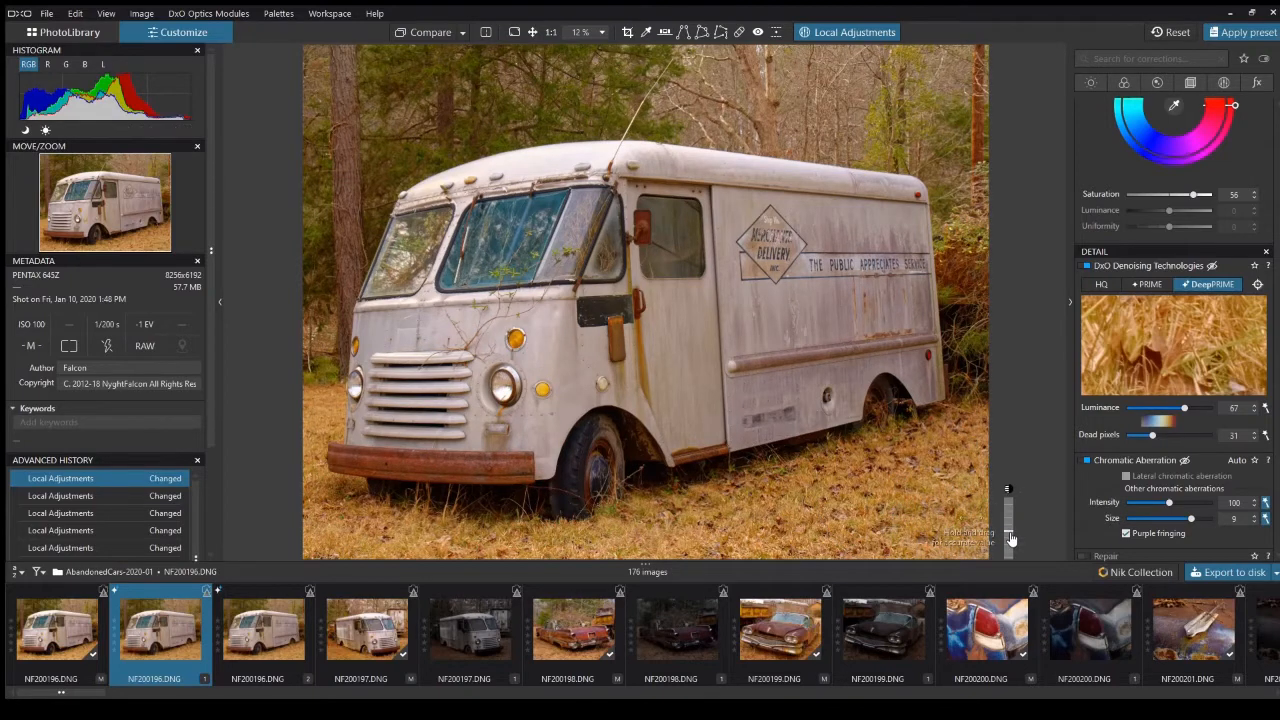
drag(1010, 536, 1011, 538)
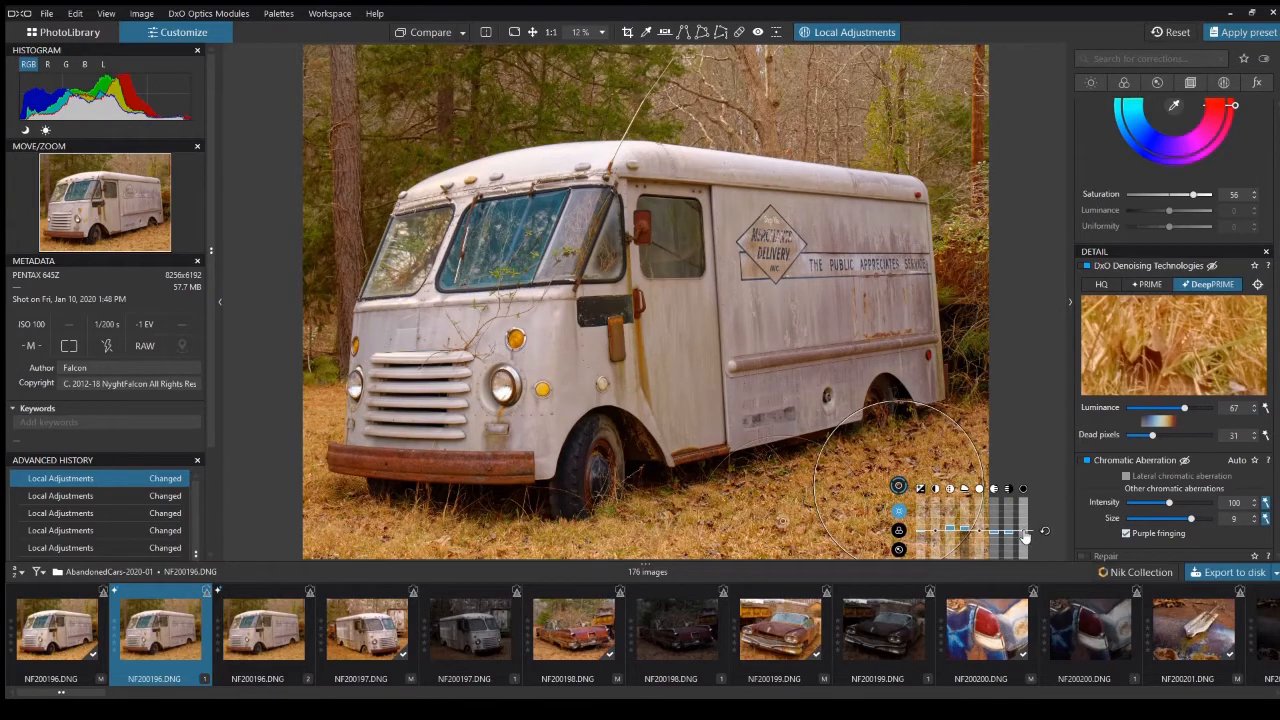
drag(1025, 538, 1026, 540)
click(275, 624)
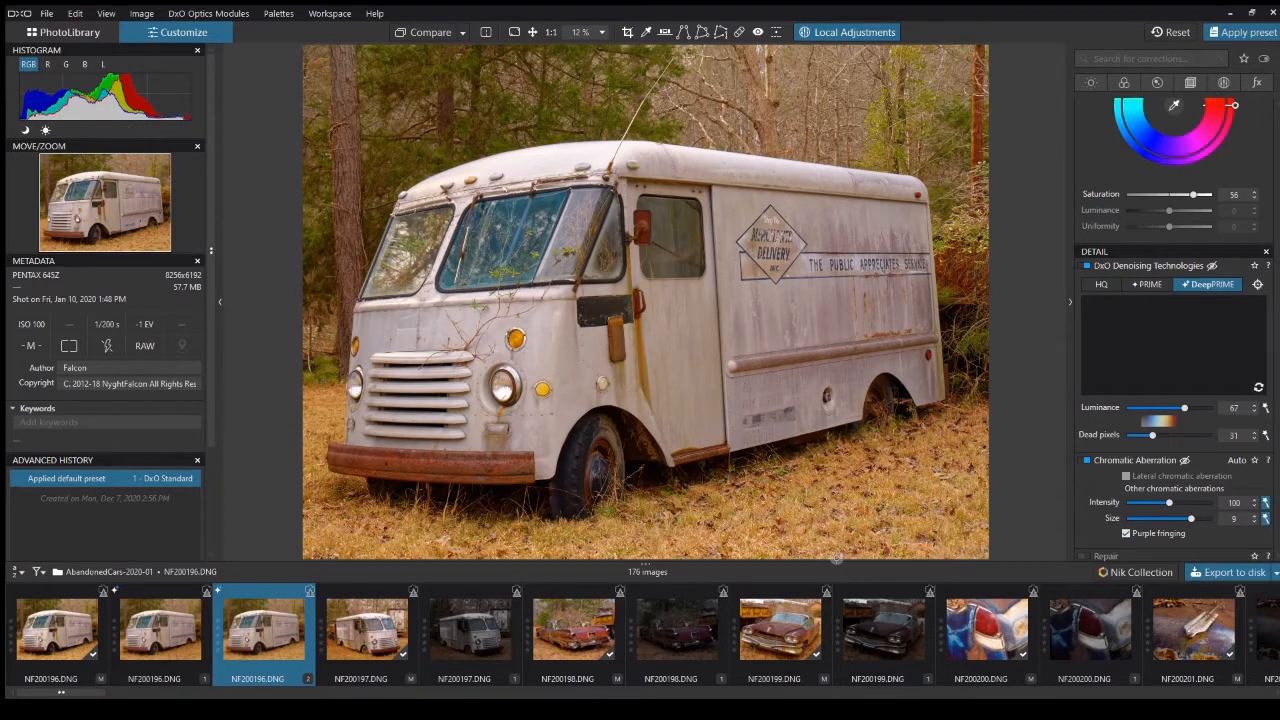
click(160, 653)
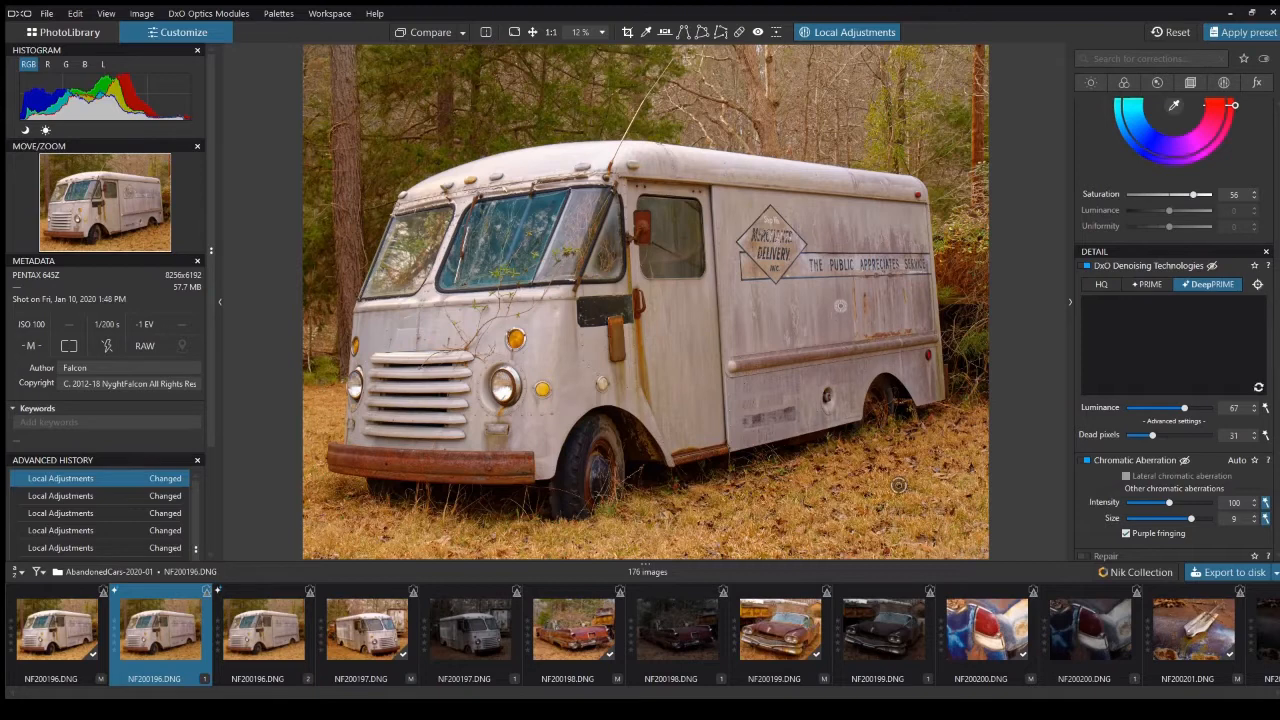
Add a control point on the truck's side panel, slightly lowering its exposure and raising its microcontrast
click(840, 306)
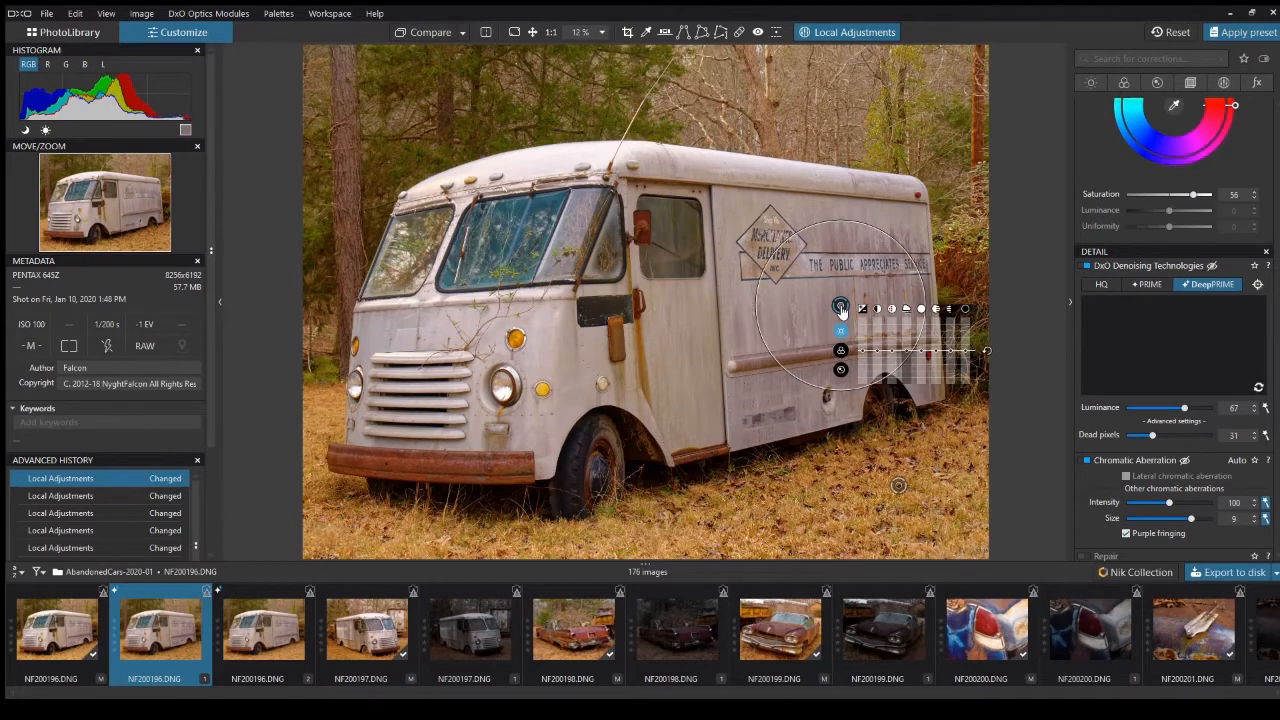
drag(864, 355, 864, 360)
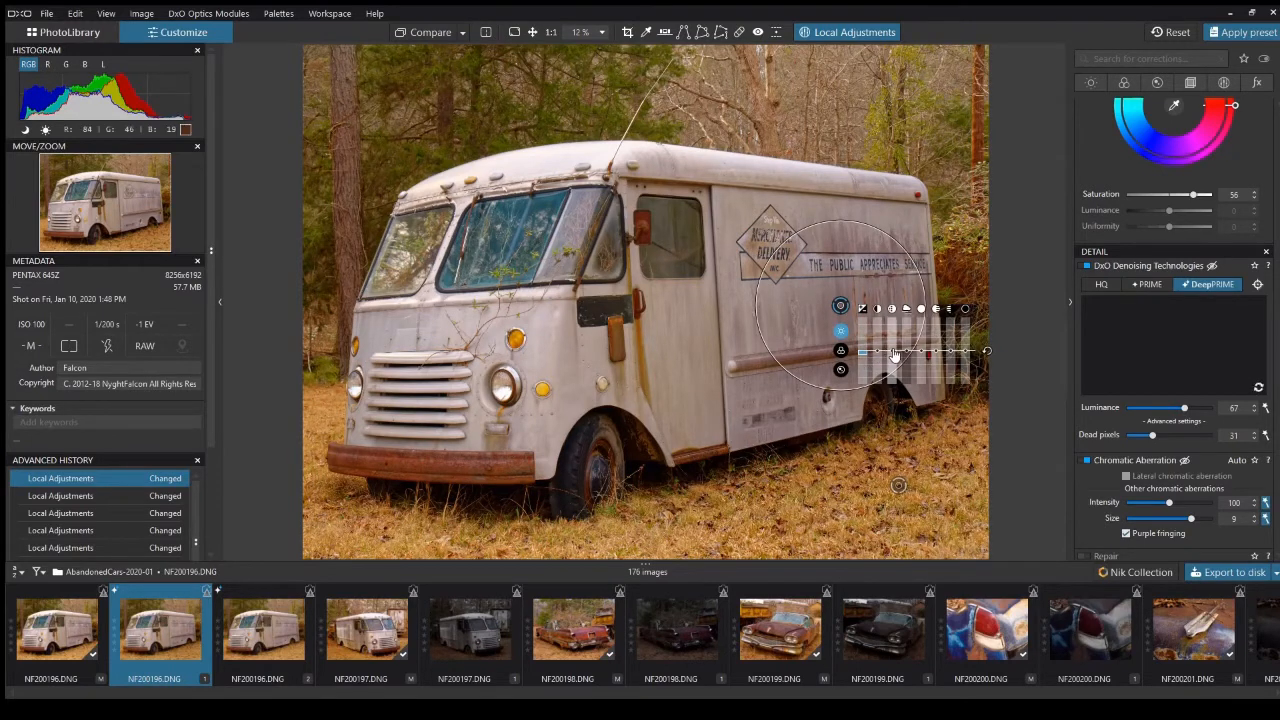
click(892, 351)
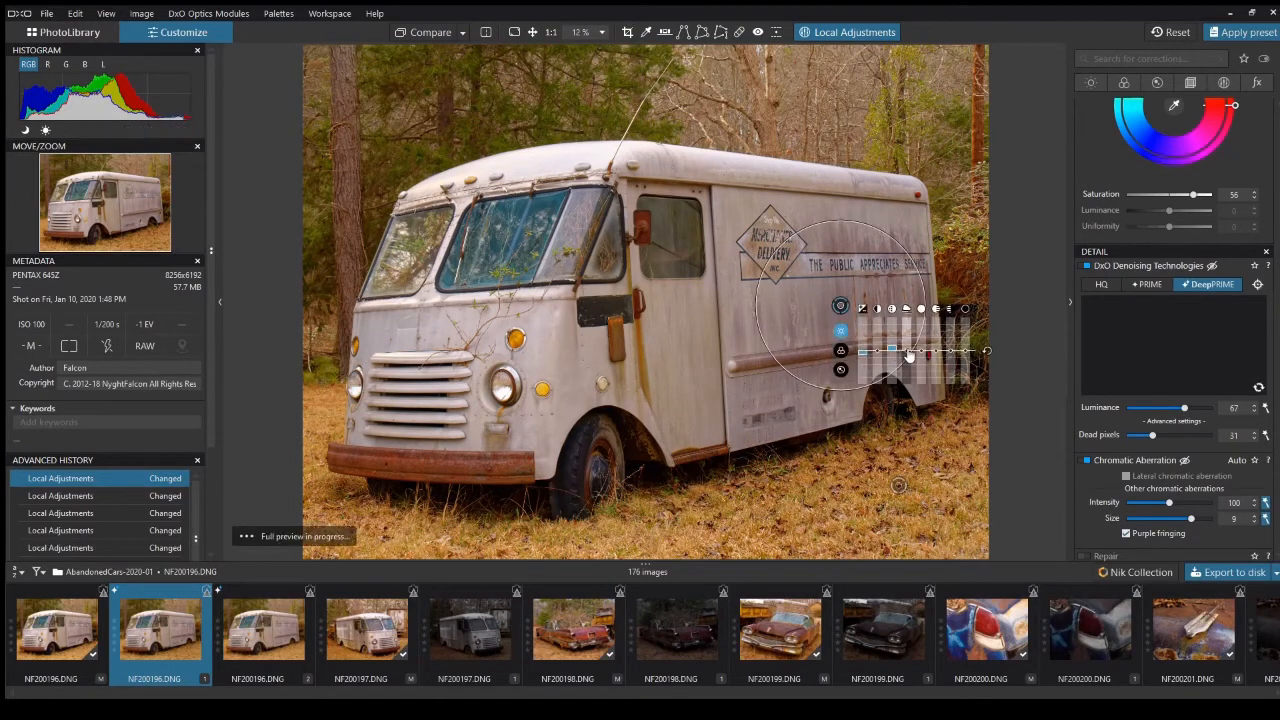
click(908, 355)
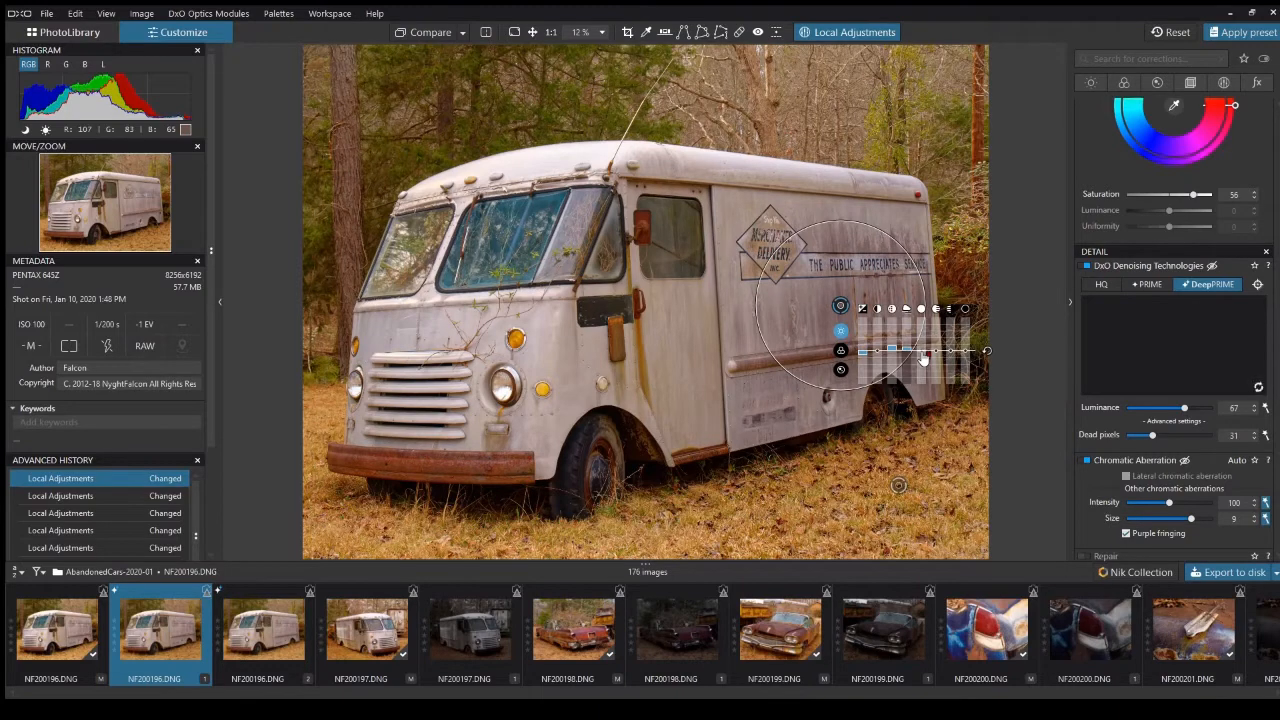
Slightly lower the midtones, shadows and blacks at the control point on the truck's side panel
drag(922, 354, 922, 360)
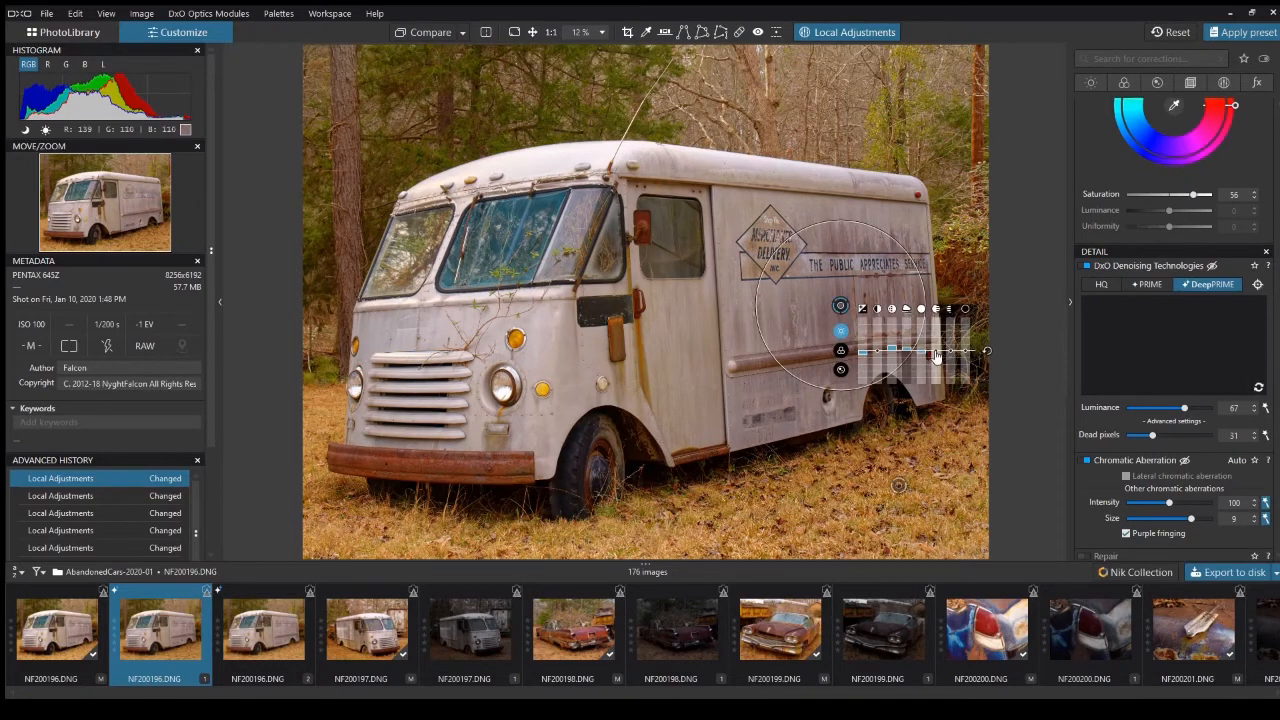
drag(935, 358, 953, 362)
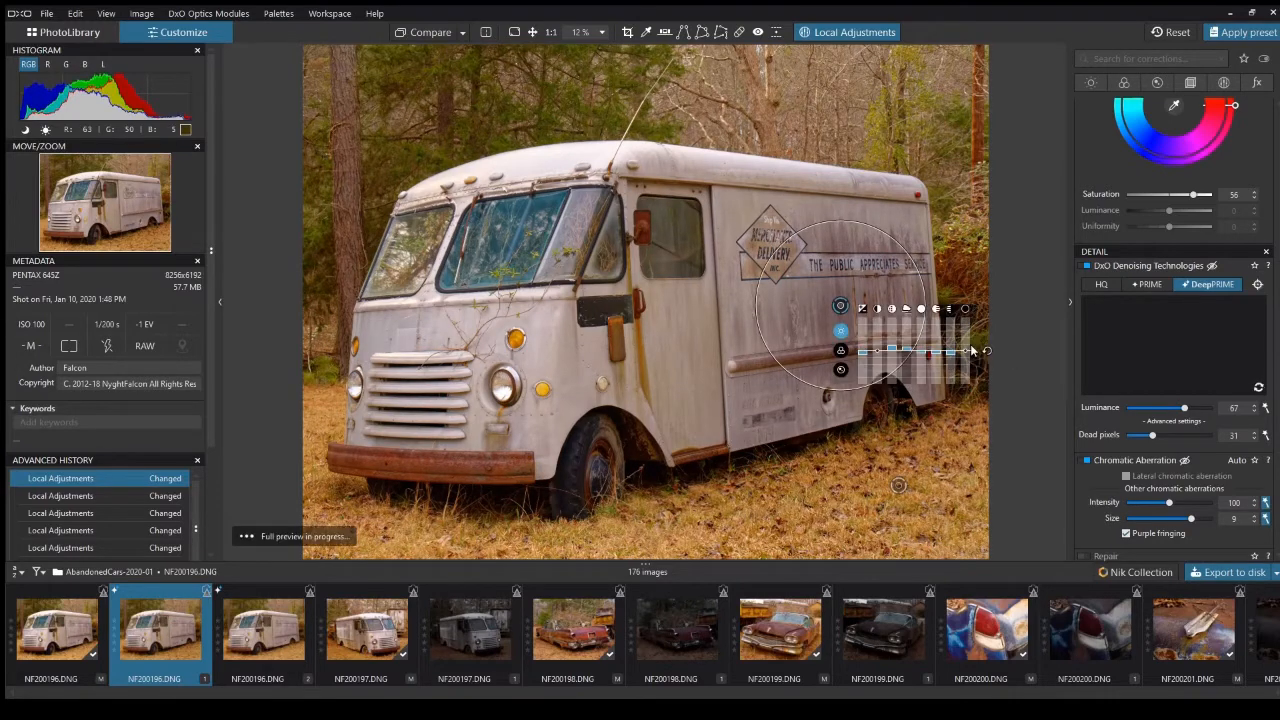
drag(966, 358, 966, 360)
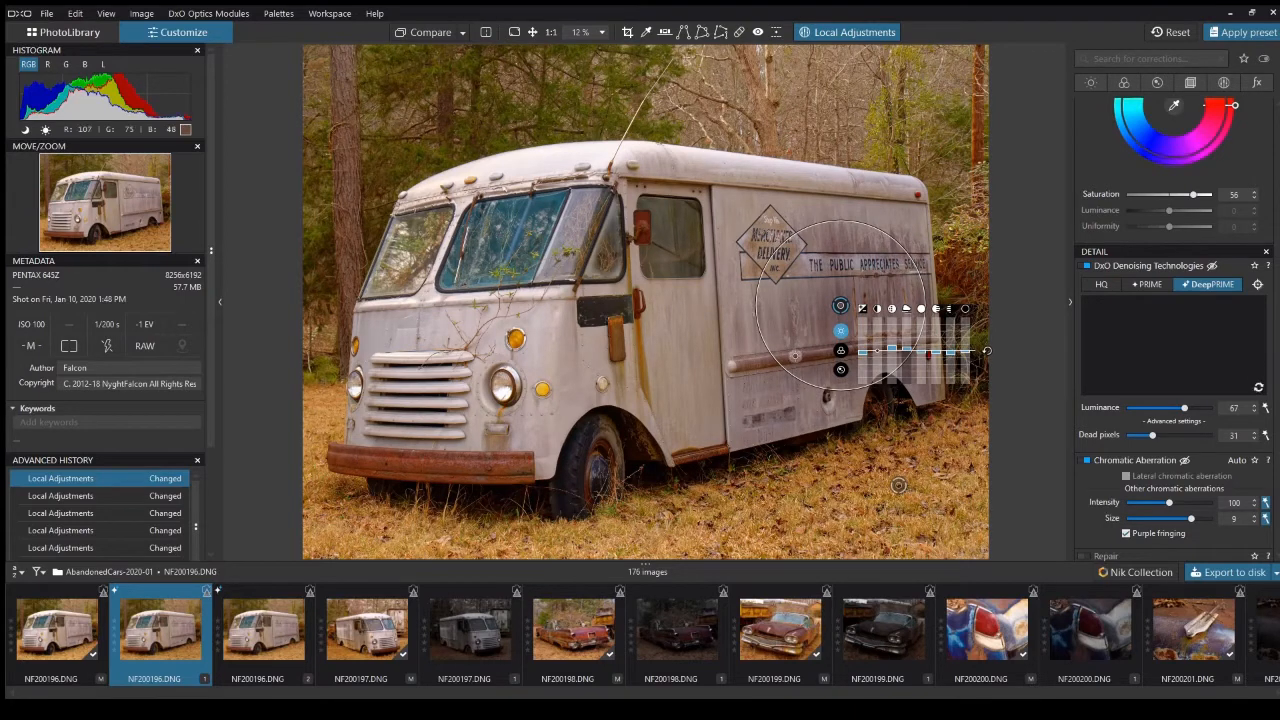
Extend the side-panel adjustment with two more control points on the trim rail and near the rear lettering, and compare with virtual copy 2
click(796, 362)
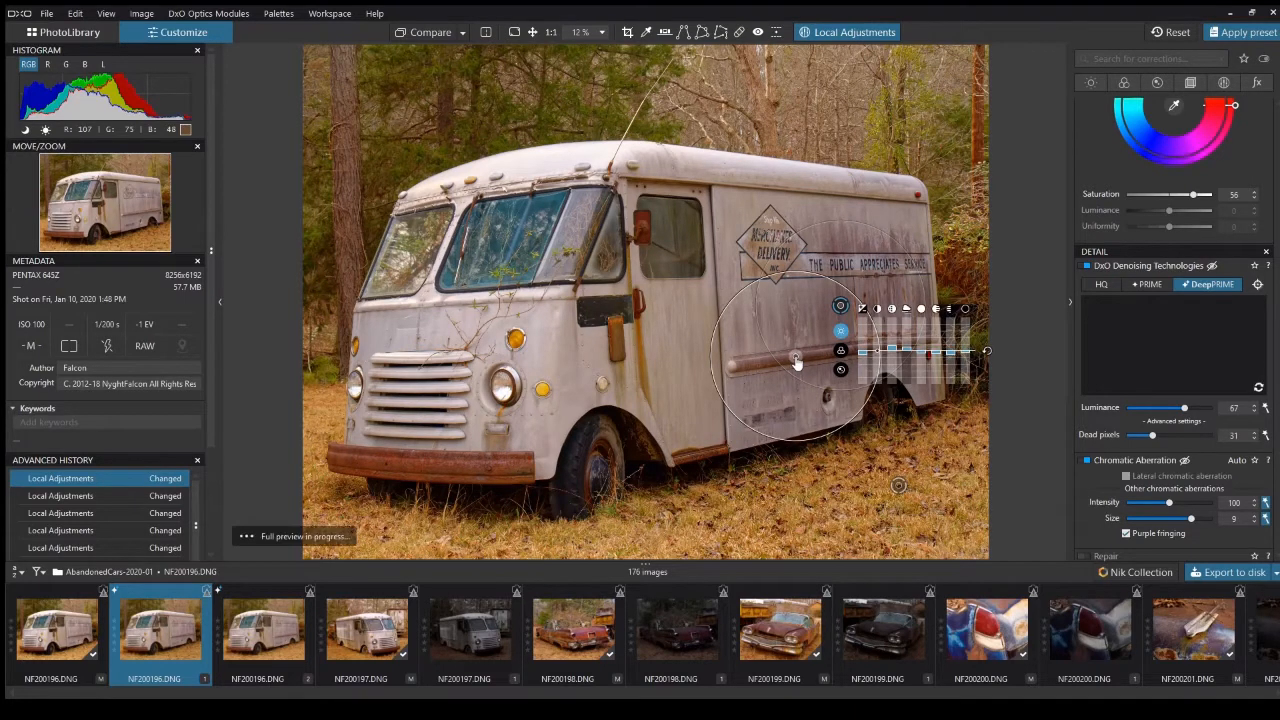
drag(720, 381, 712, 386)
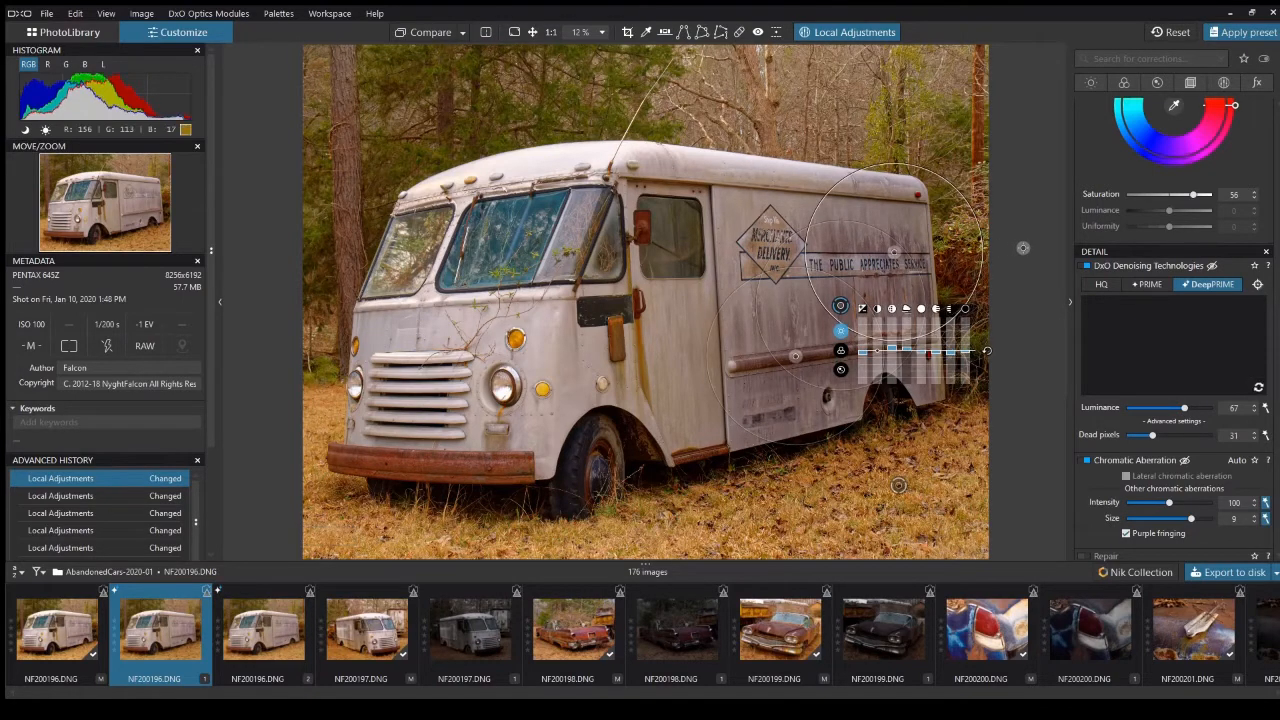
drag(985, 231, 966, 241)
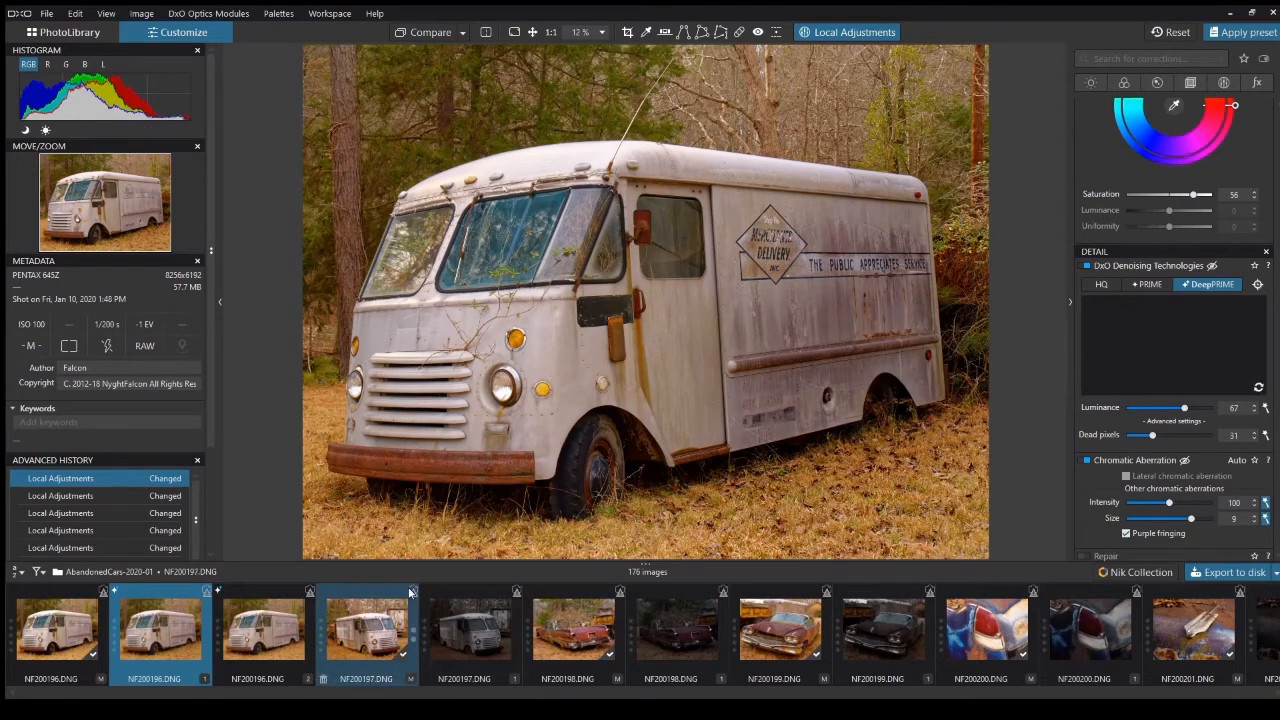
click(267, 625)
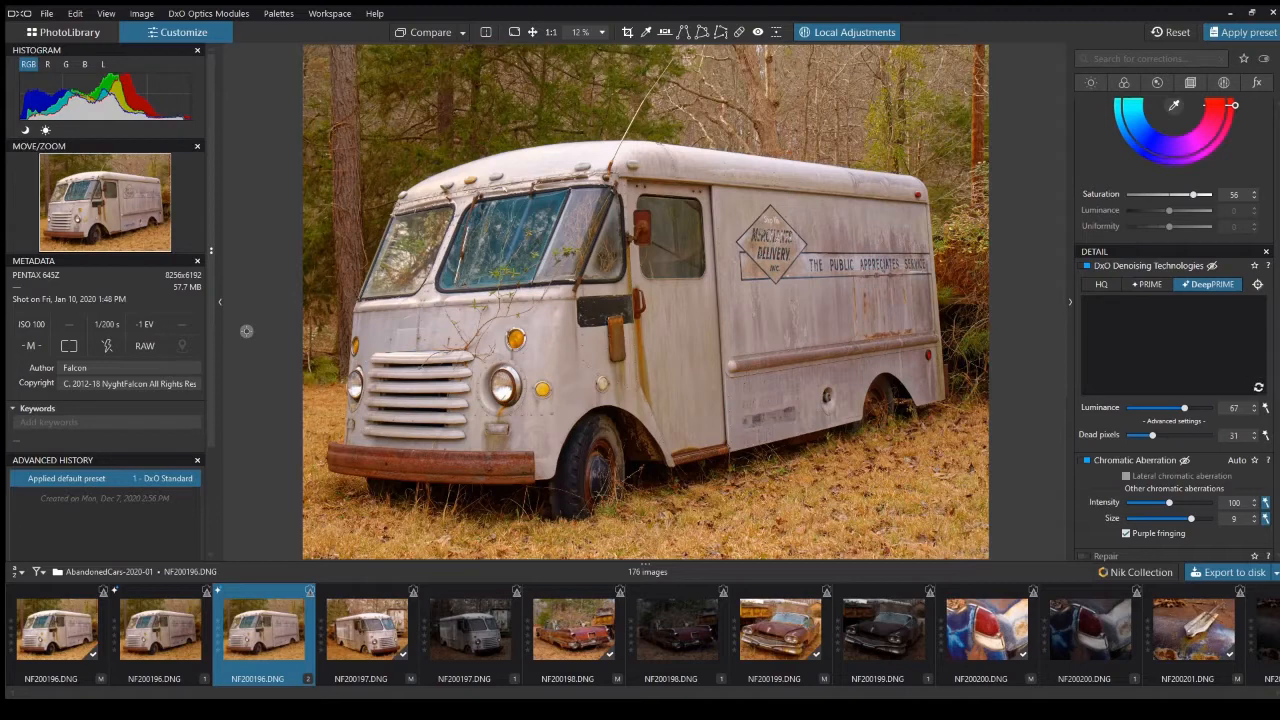
click(169, 628)
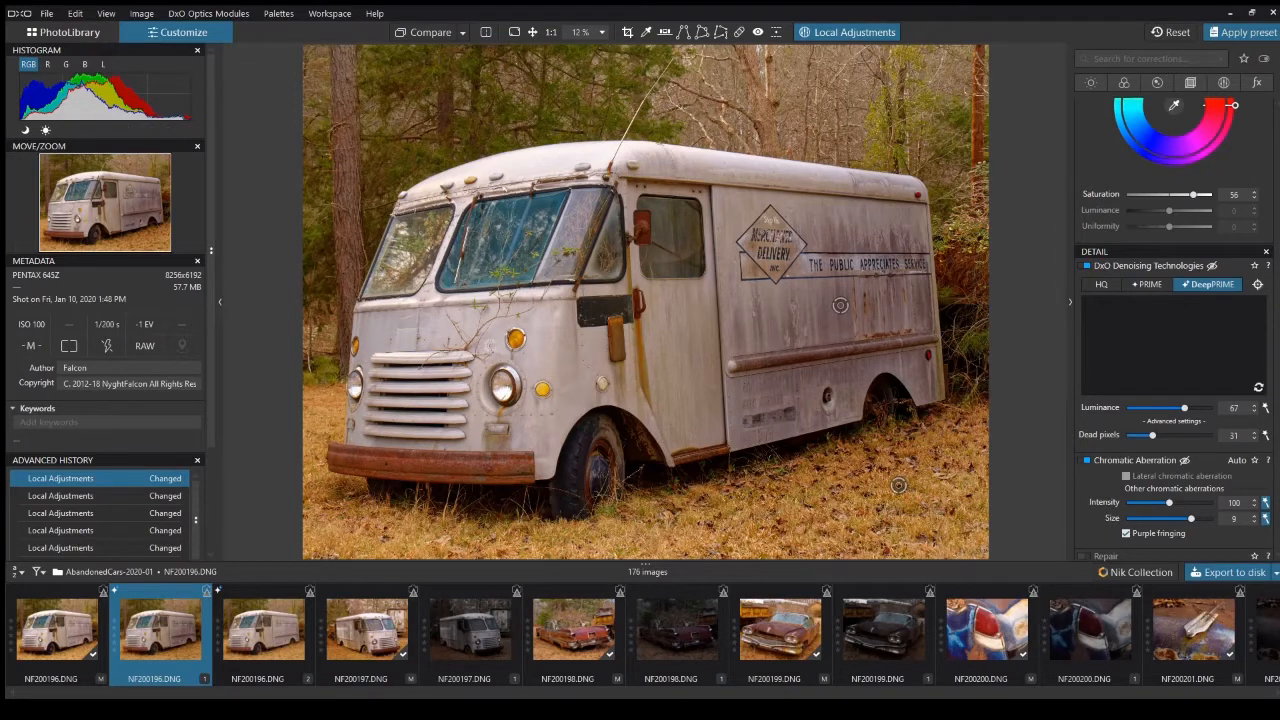
Add a control point on the truck's front between the grille and windshield, enlarge its area and slightly raise its exposure
click(488, 345)
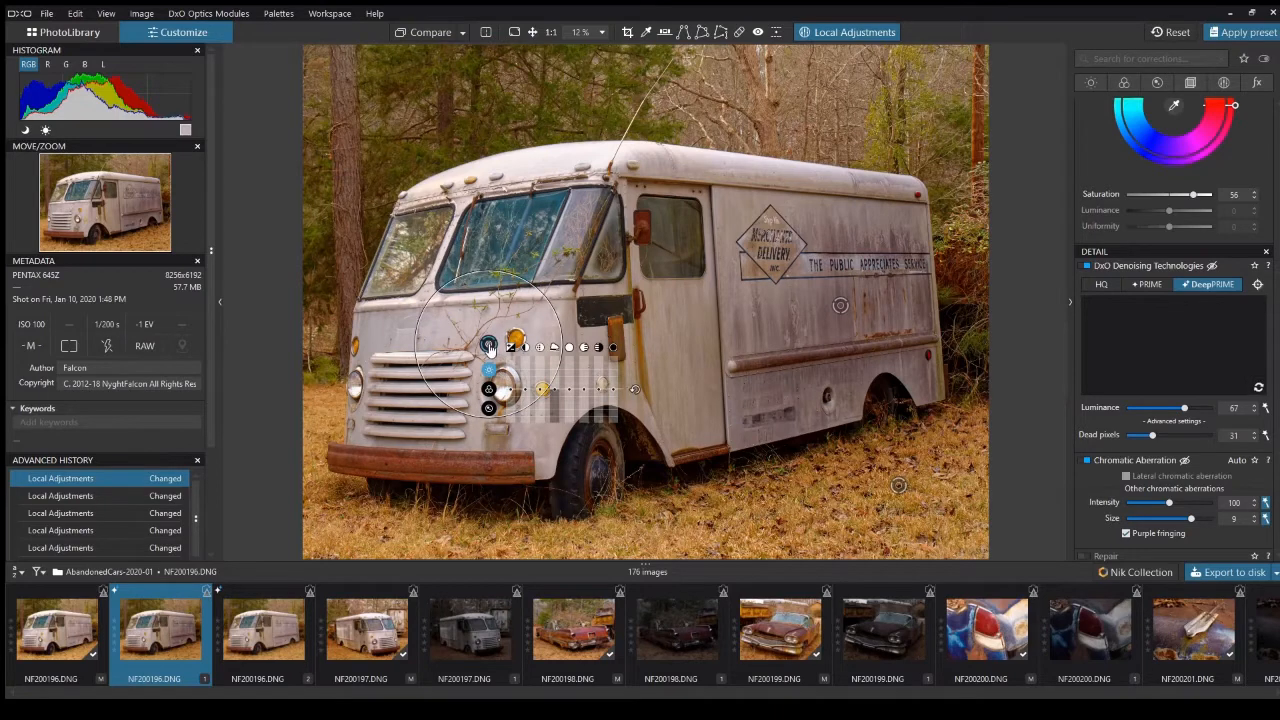
drag(554, 303, 584, 301)
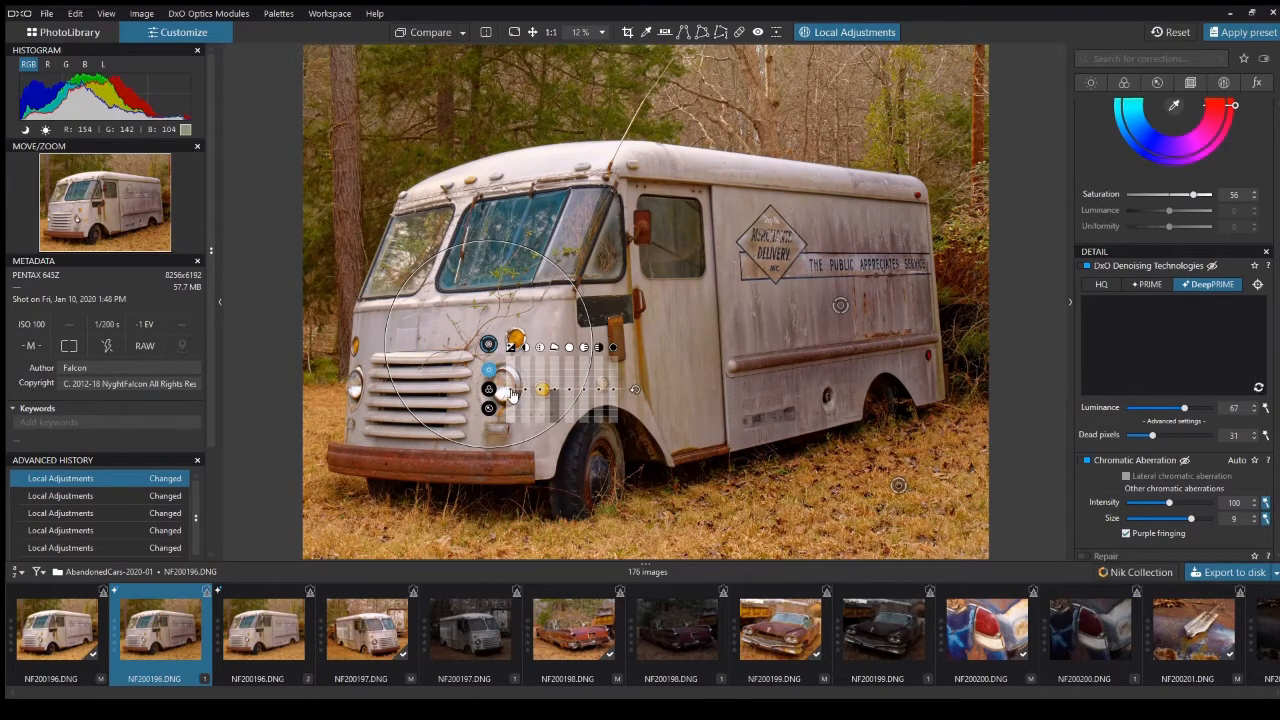
drag(510, 390, 510, 386)
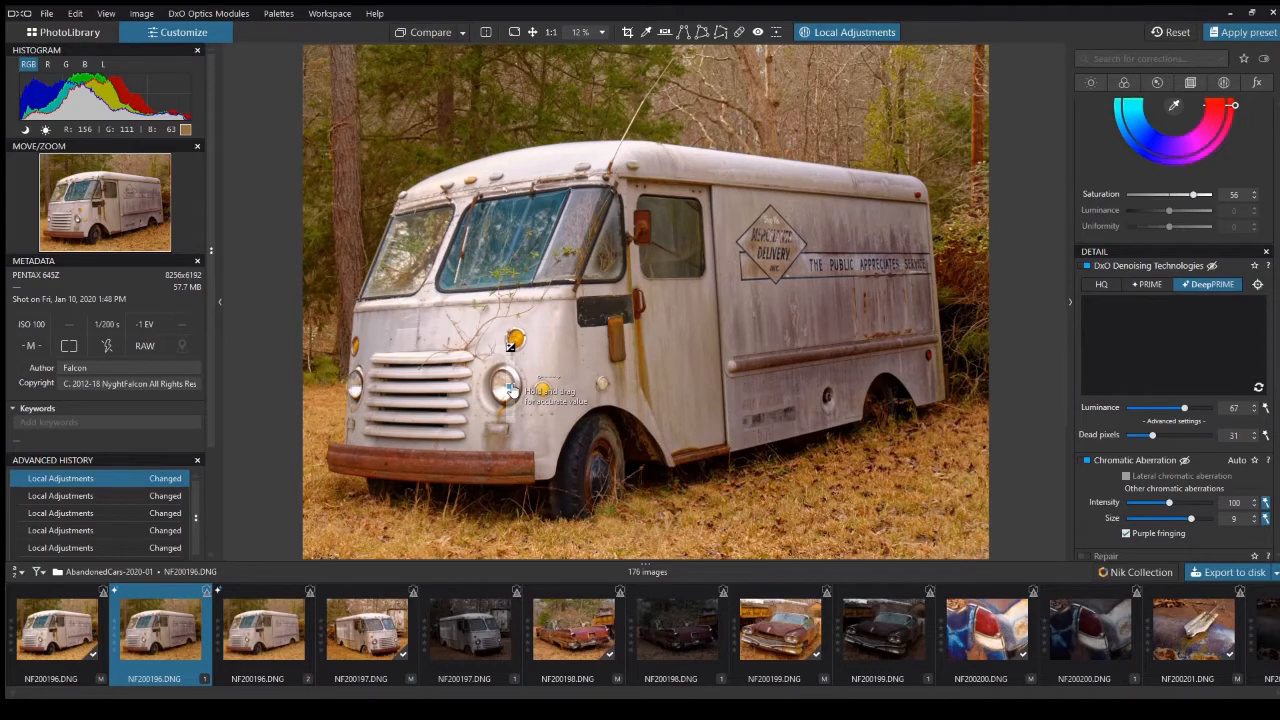
drag(512, 390, 512, 390)
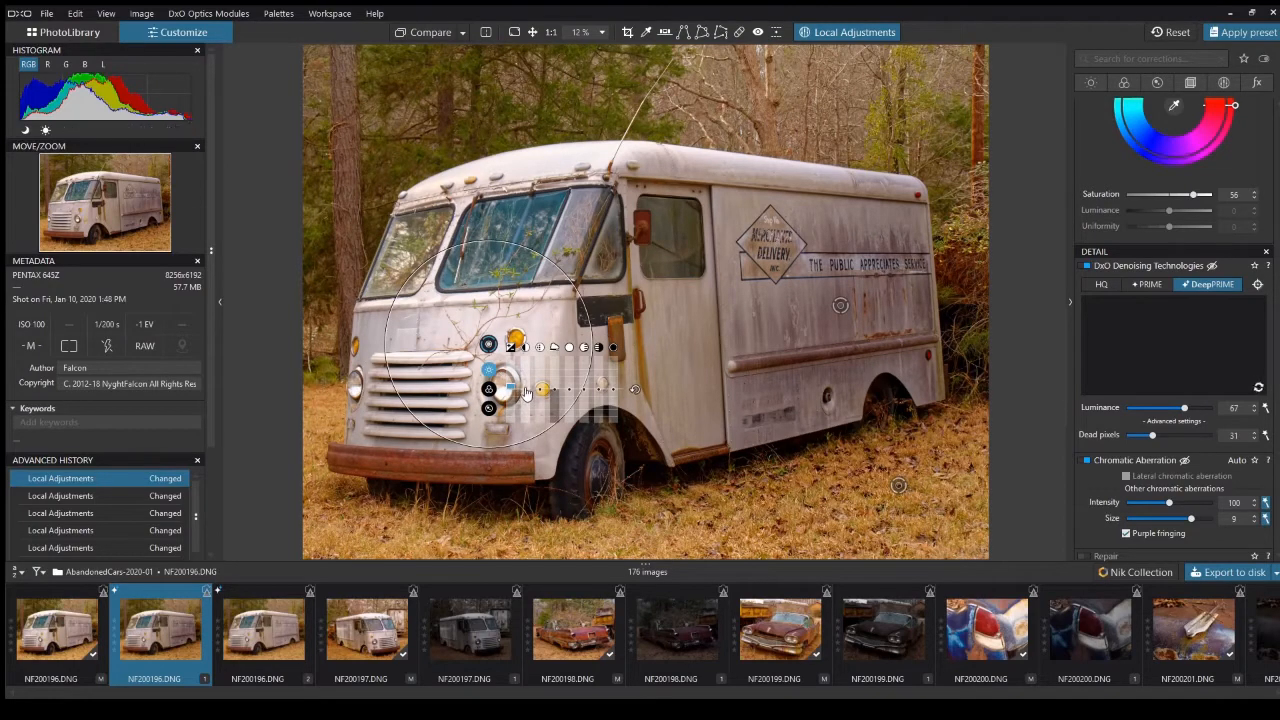
Slightly raise the front point's microcontrast and ClearView Plus, and fine-tune its exposure and highlights
drag(541, 390, 555, 390)
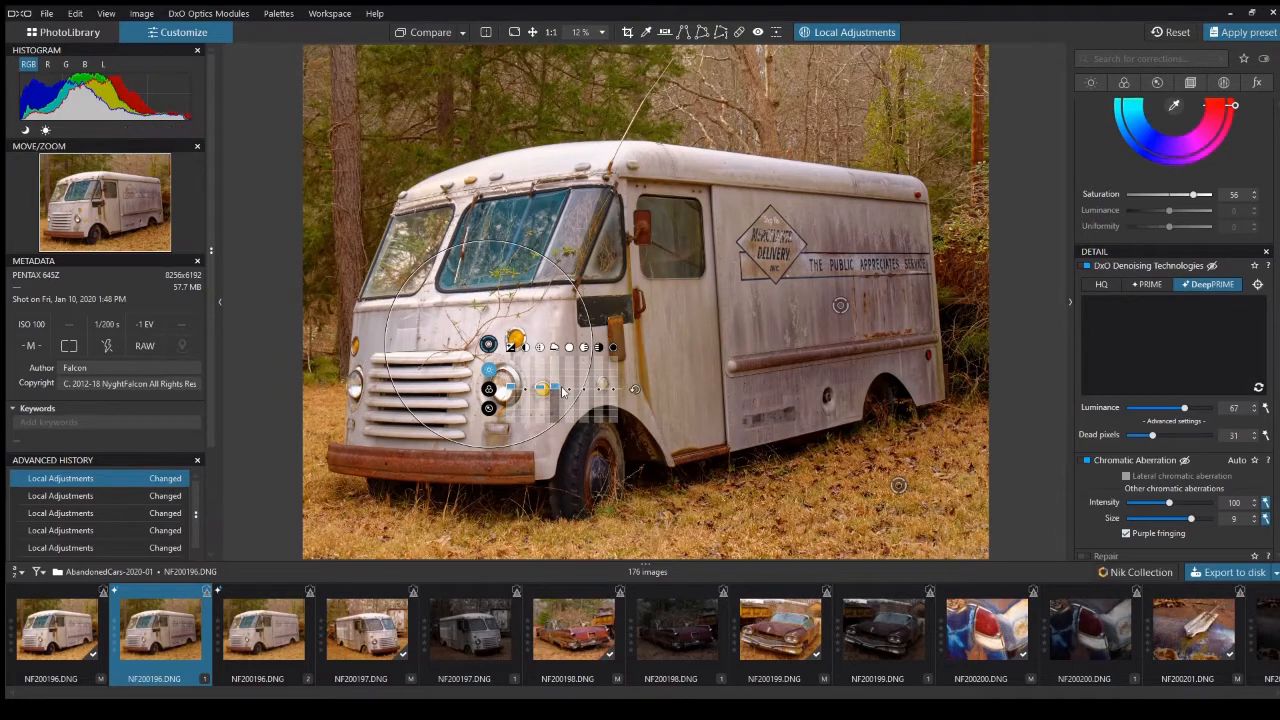
drag(512, 389, 511, 389)
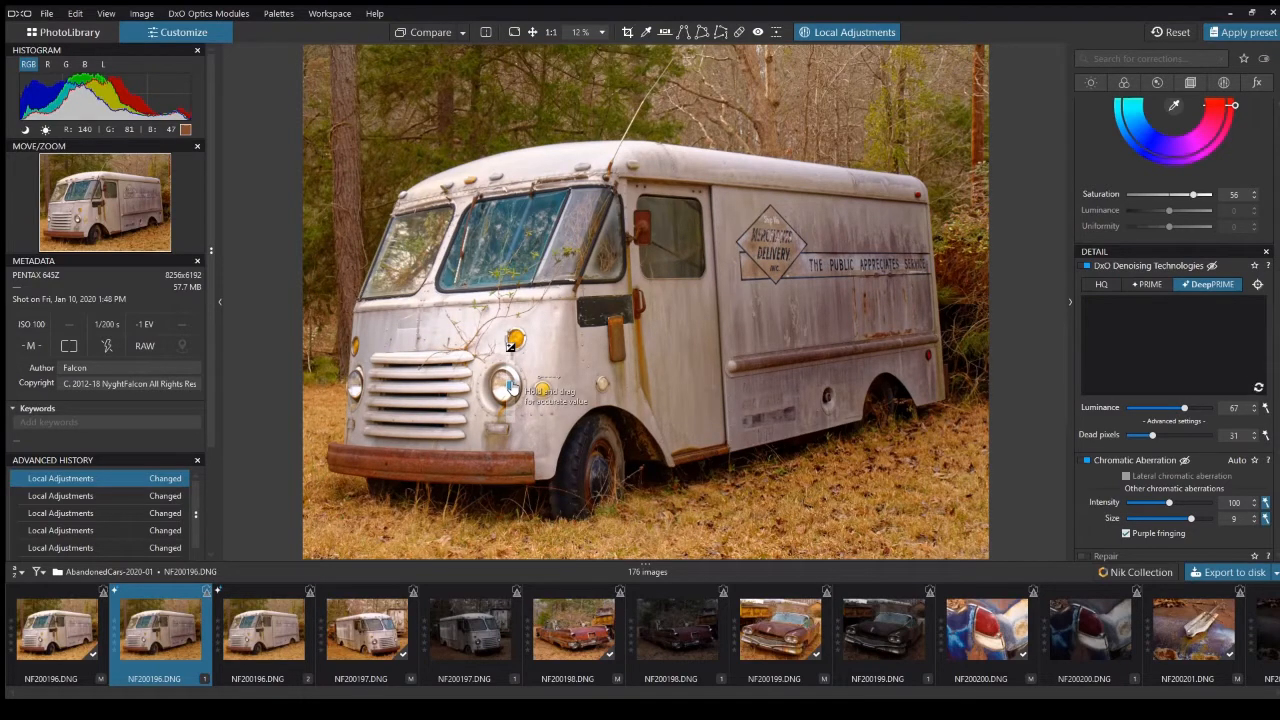
drag(511, 389, 570, 395)
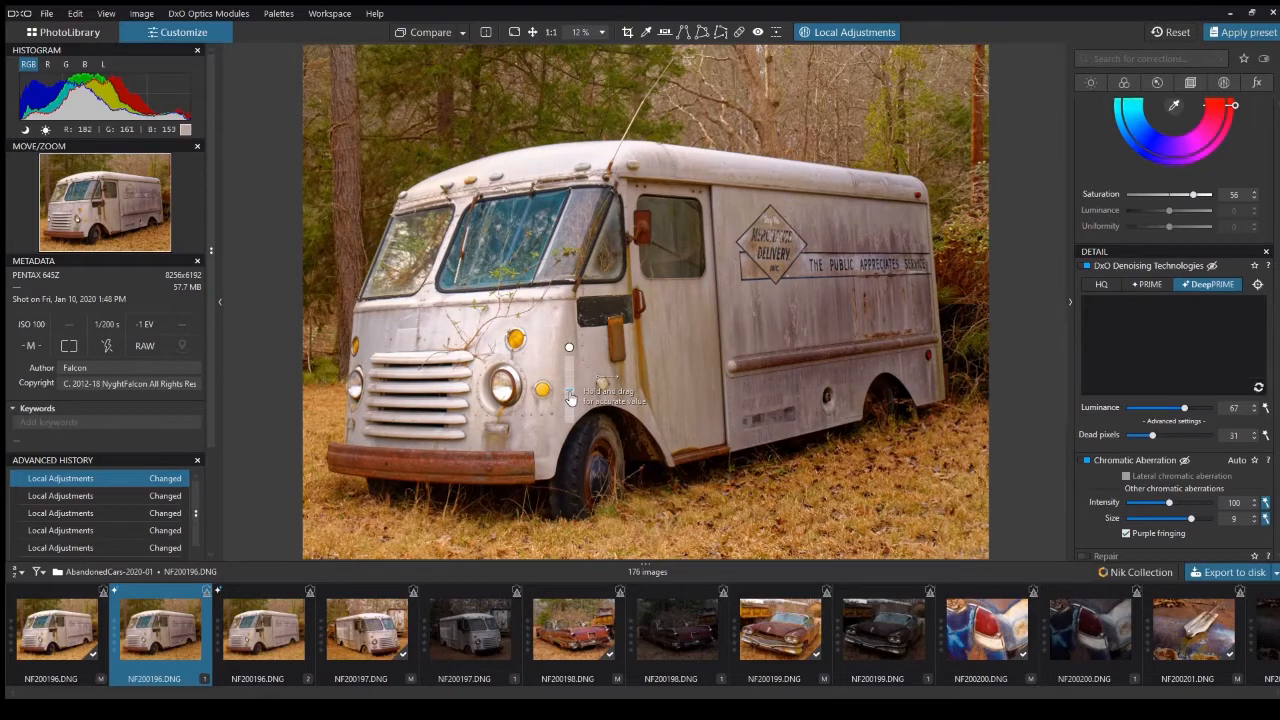
drag(570, 395, 569, 390)
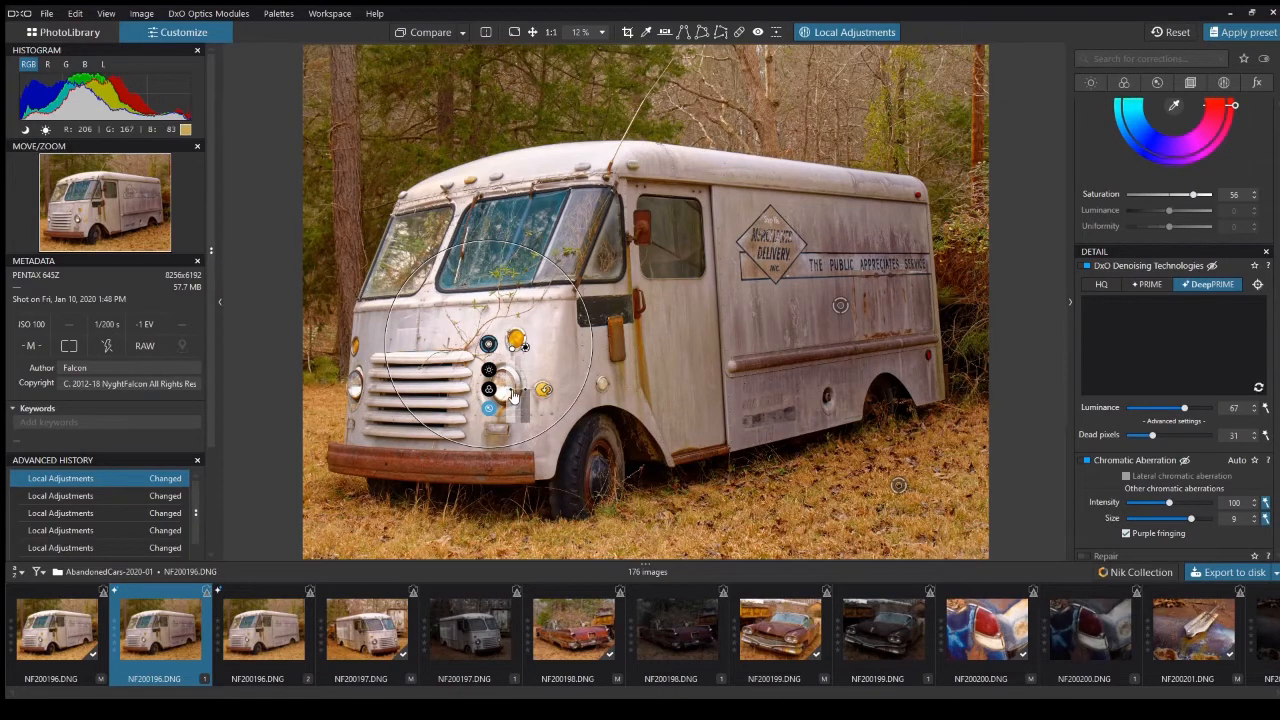
Slightly raise the front point's sharpness and compare the result with virtual copy 2
key(space)
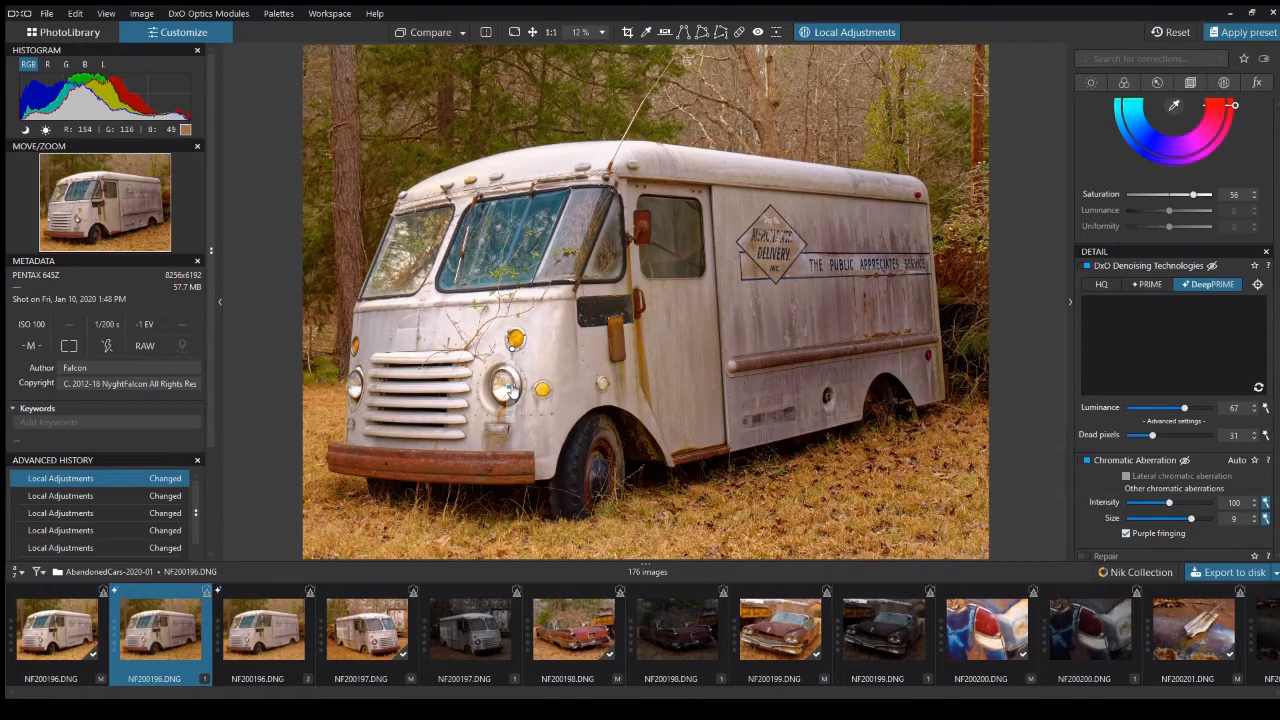
drag(510, 385, 512, 388)
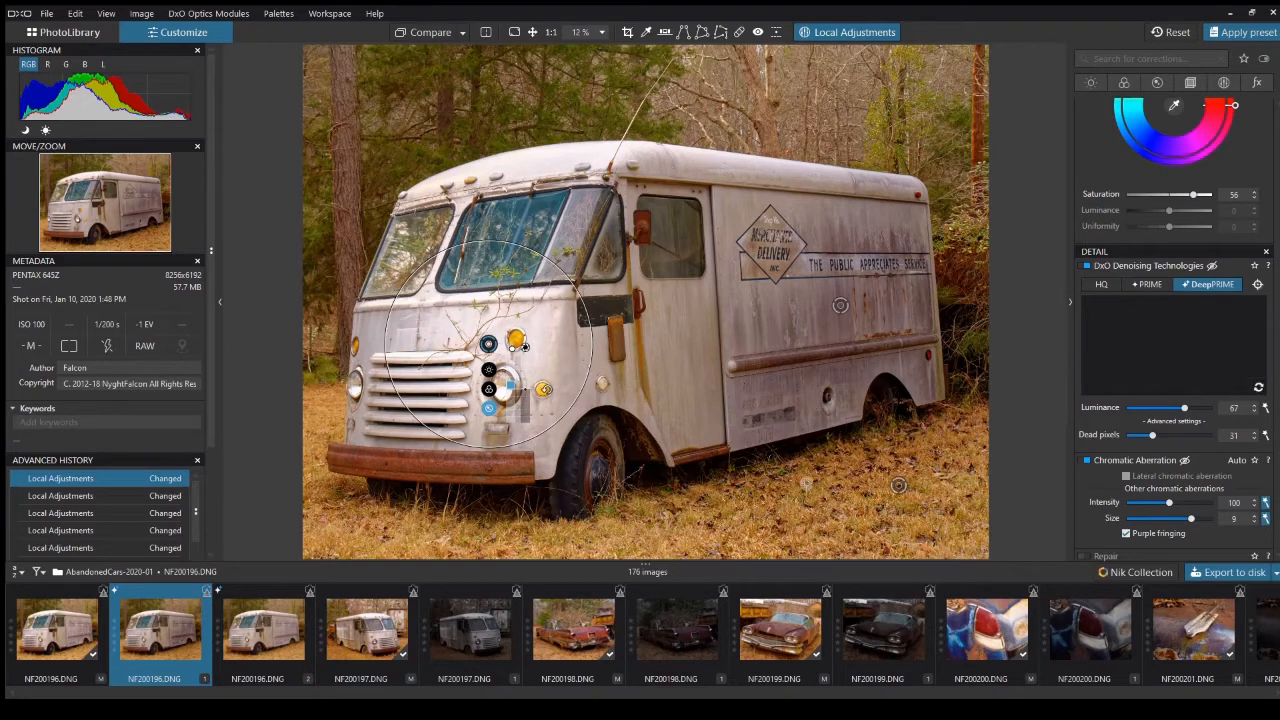
click(263, 628)
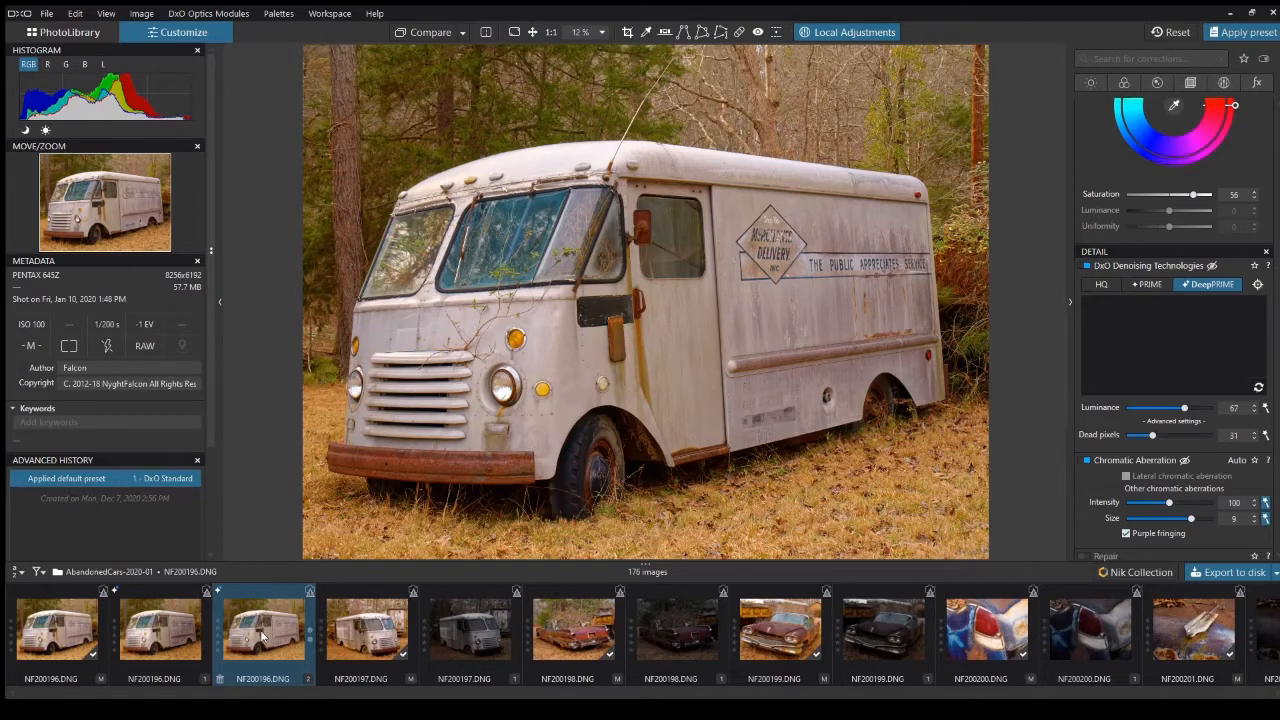
click(163, 624)
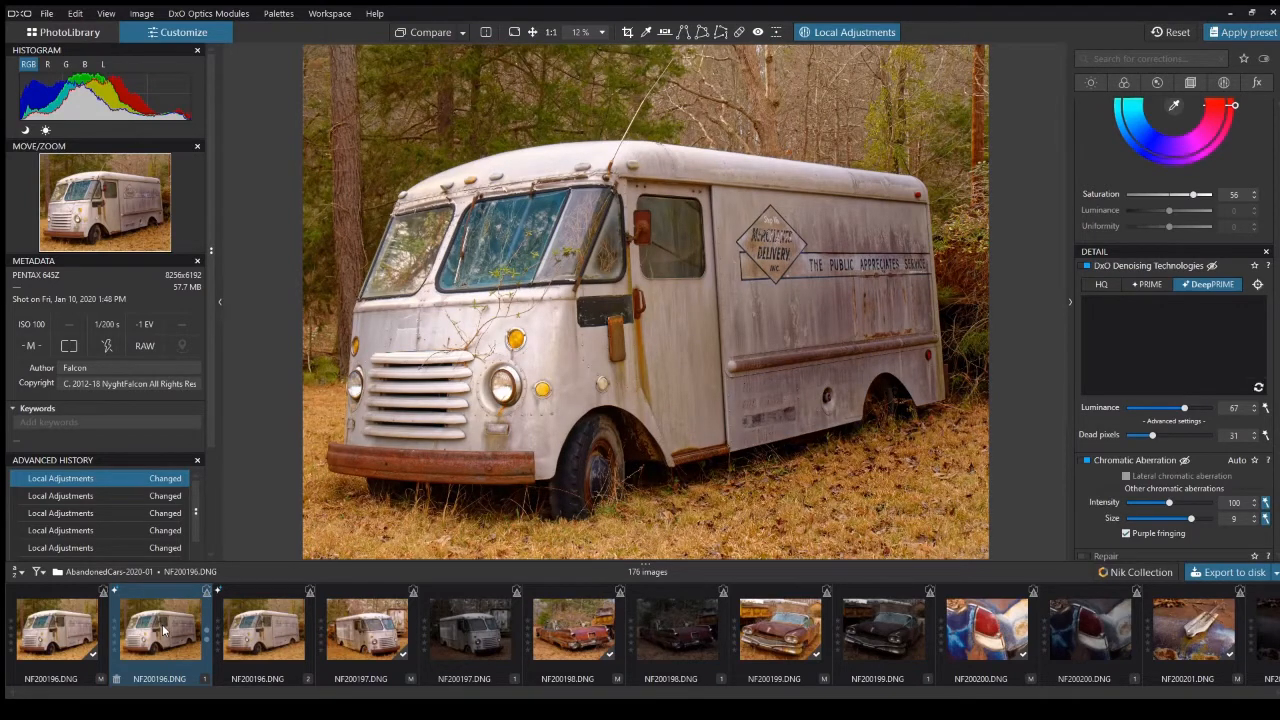
click(162, 624)
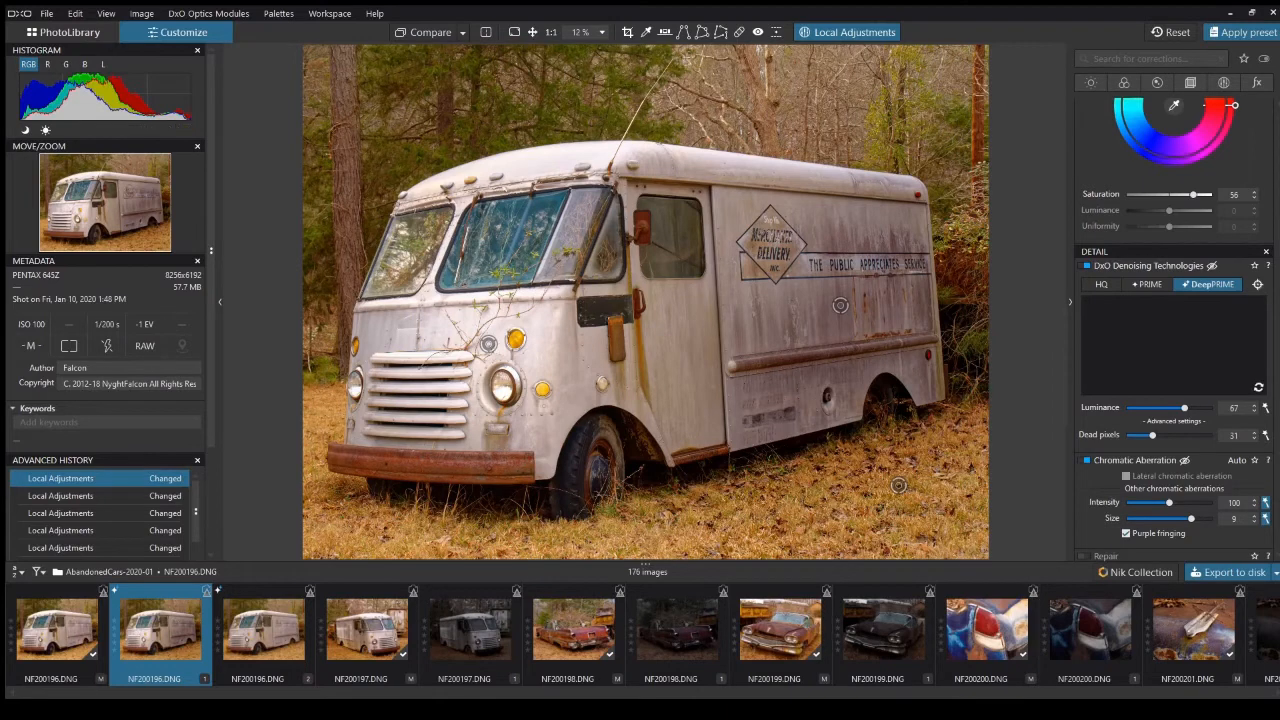
Add a separate control point on the lower part of the truck's door and shift it slightly toward the front
right_click(664, 352)
click(665, 355)
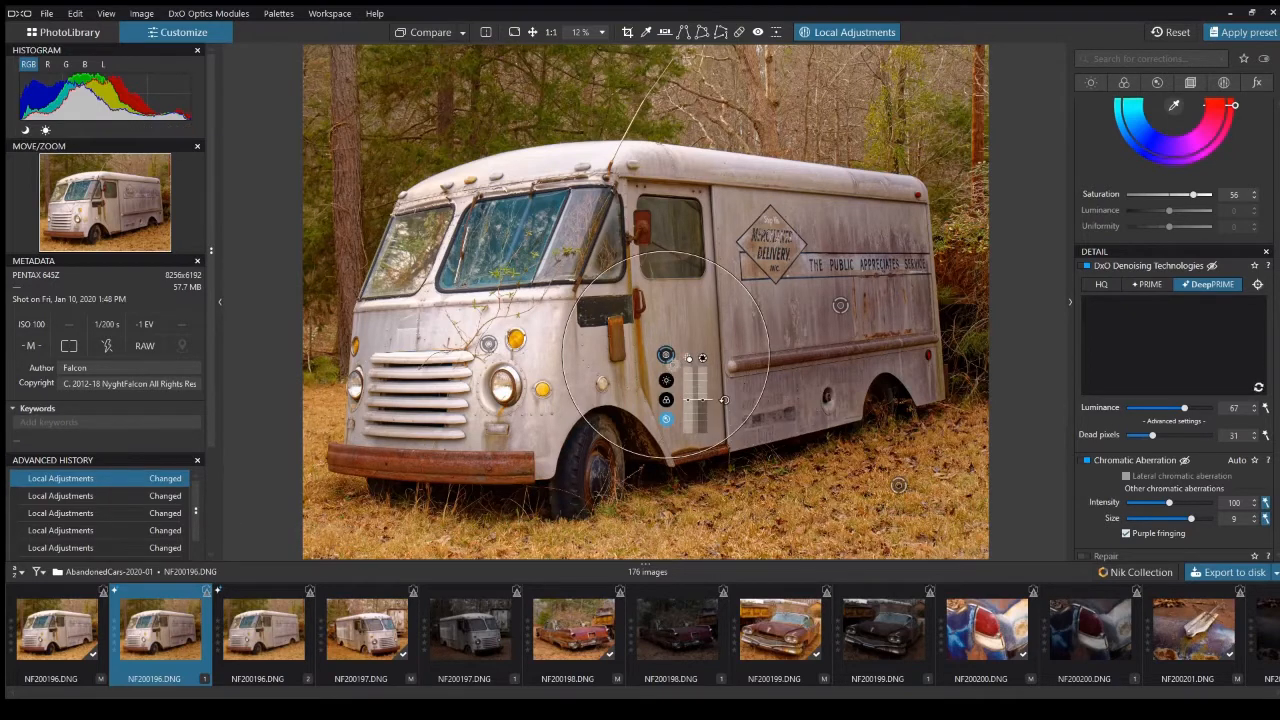
click(666, 381)
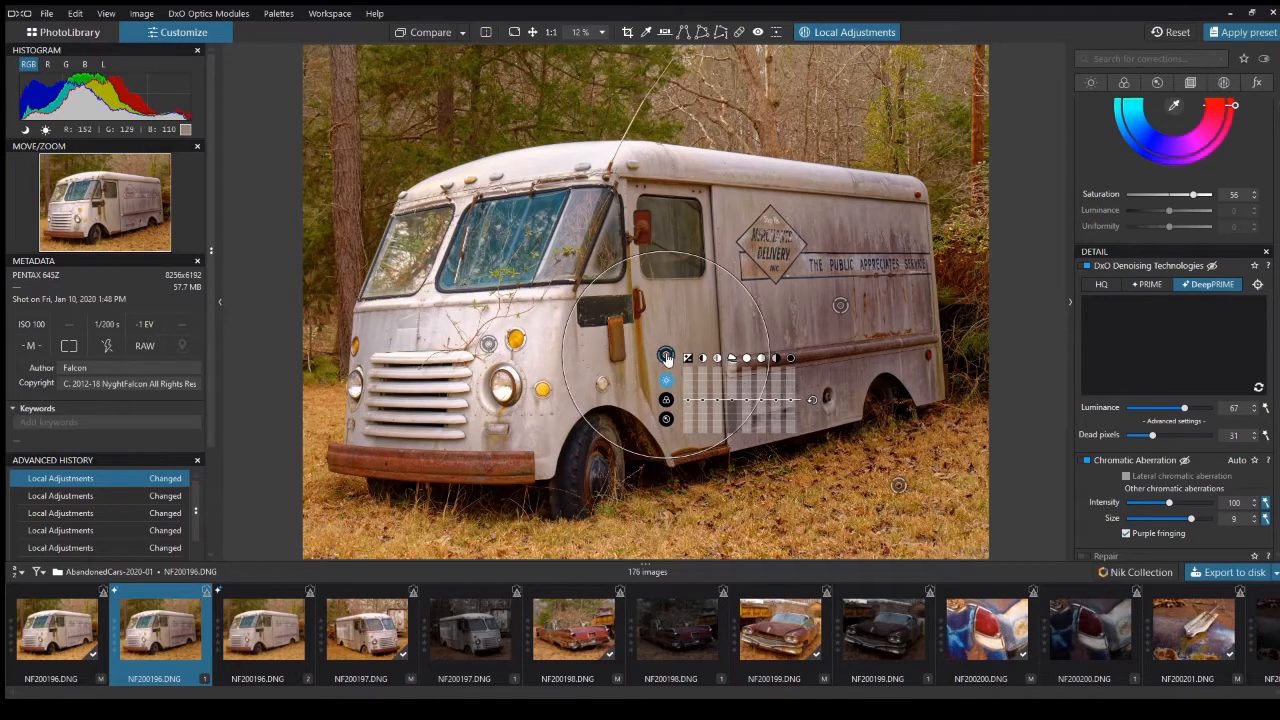
drag(666, 358, 651, 353)
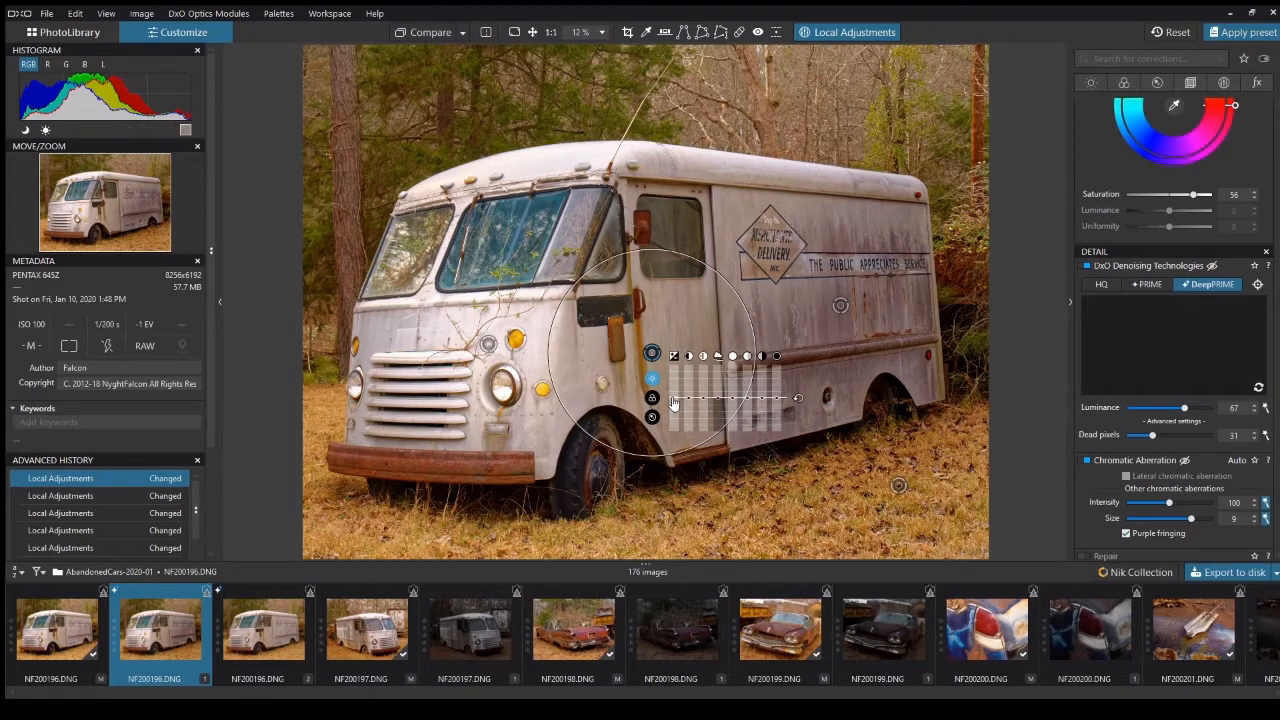
Slightly raise the door point's exposure, ClearView Plus and sharpness
drag(673, 402, 673, 401)
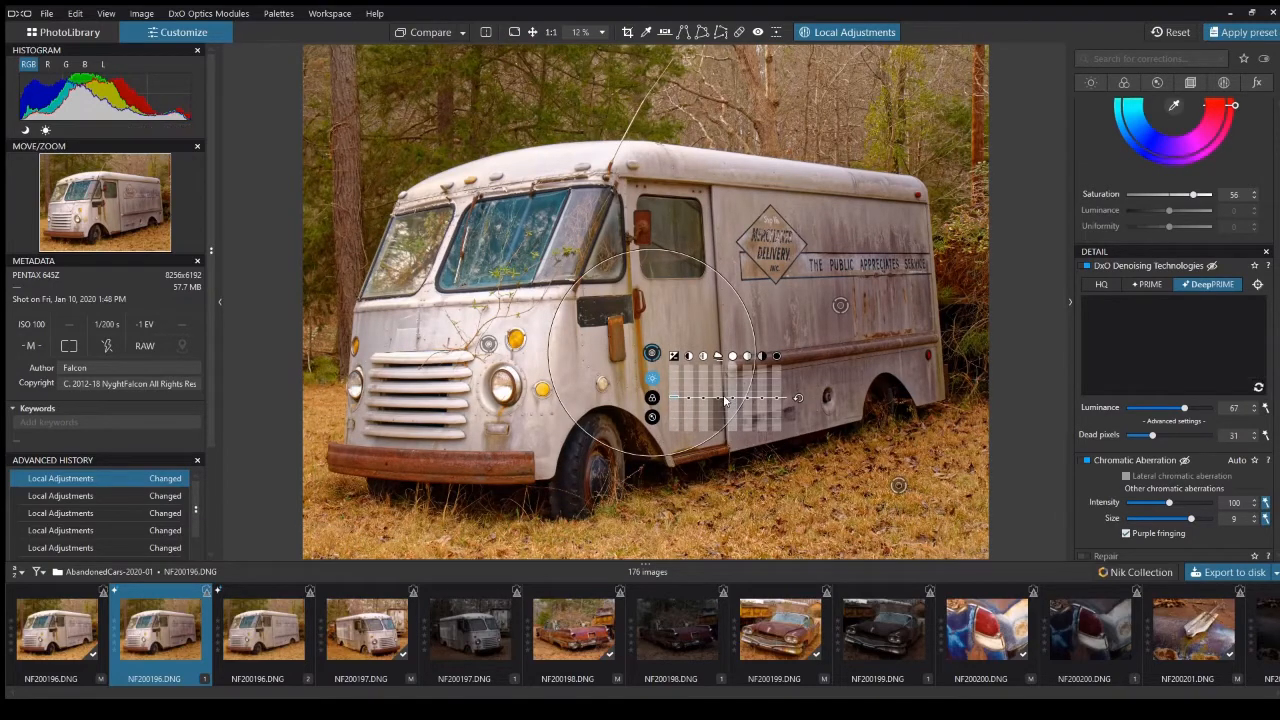
drag(718, 399, 722, 403)
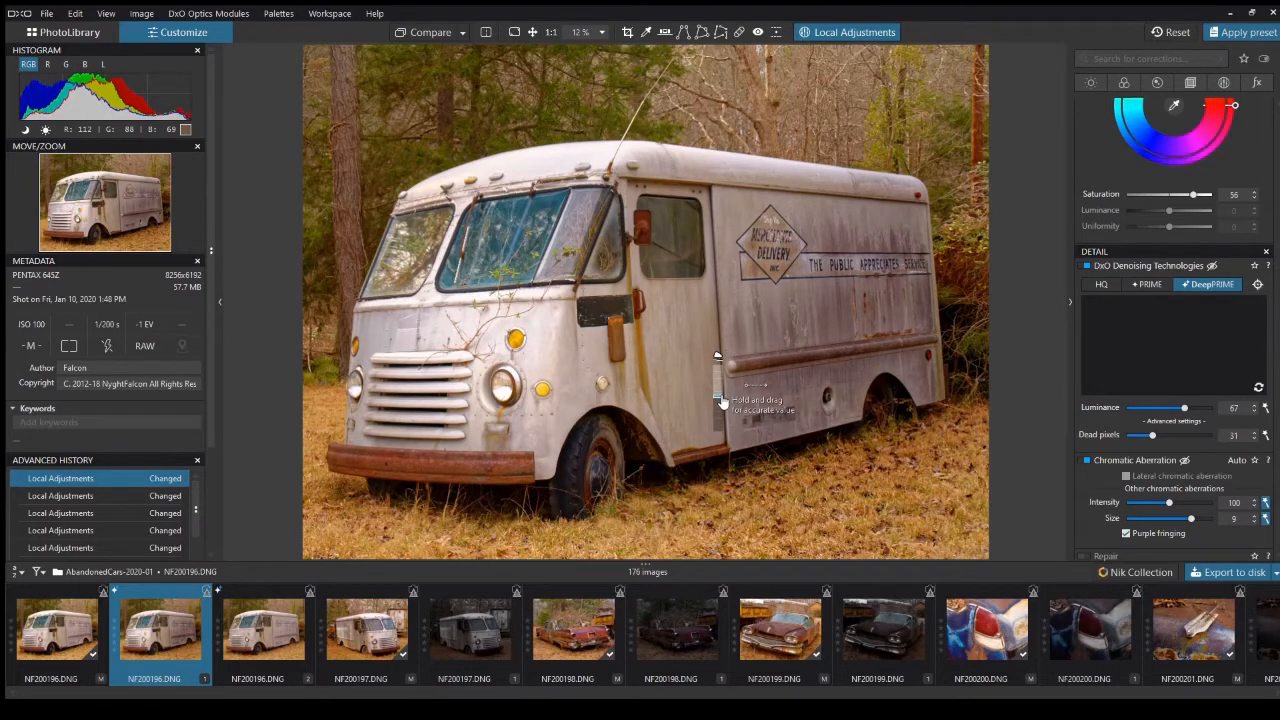
drag(720, 397, 720, 398)
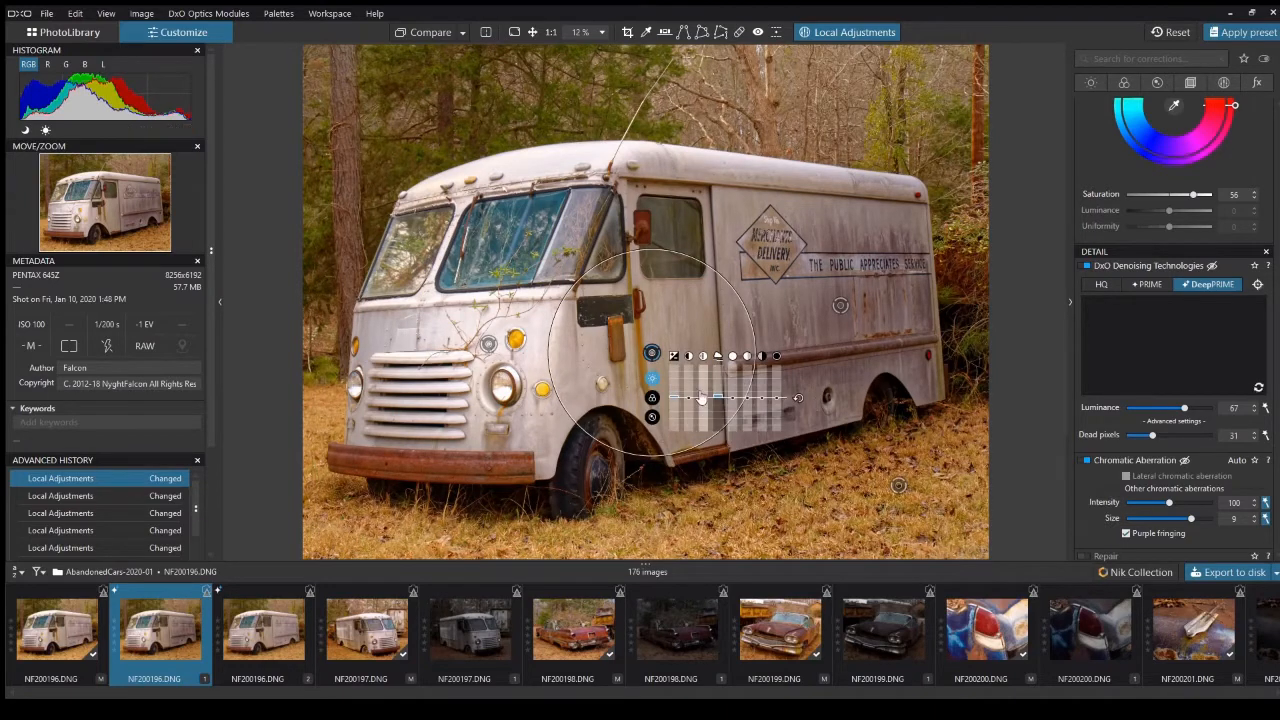
drag(676, 398, 676, 398)
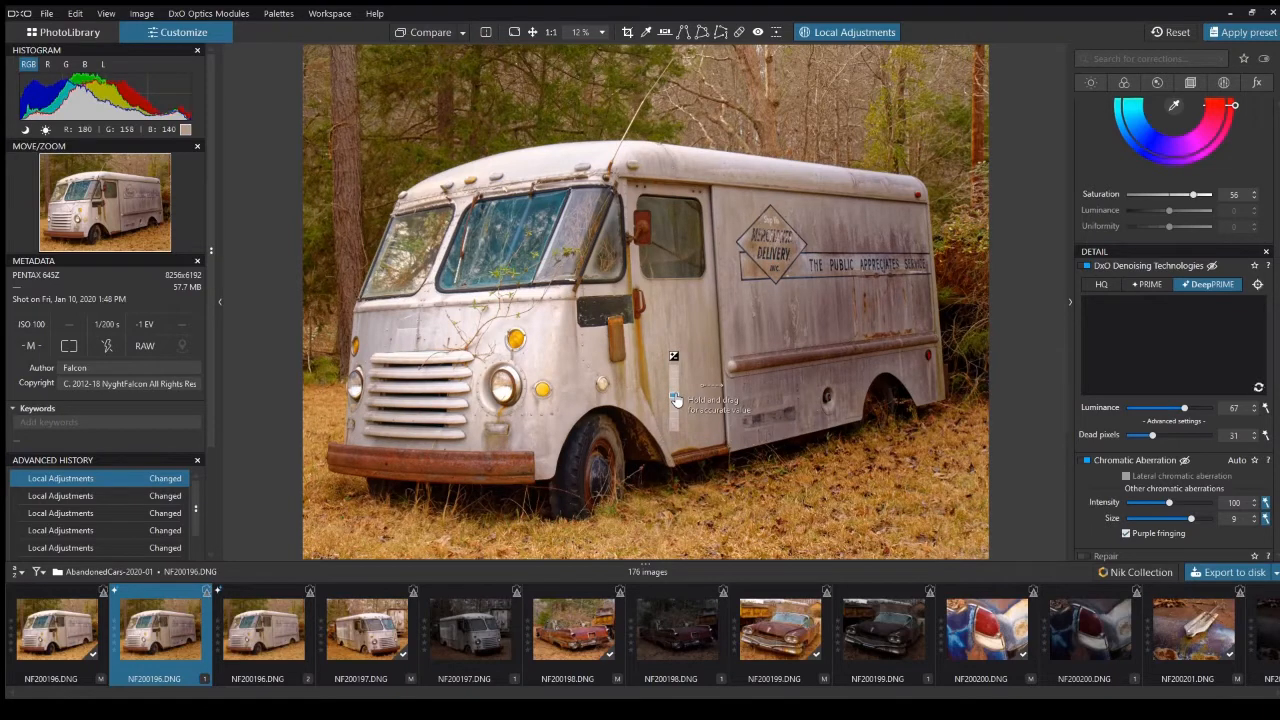
drag(676, 398, 676, 398)
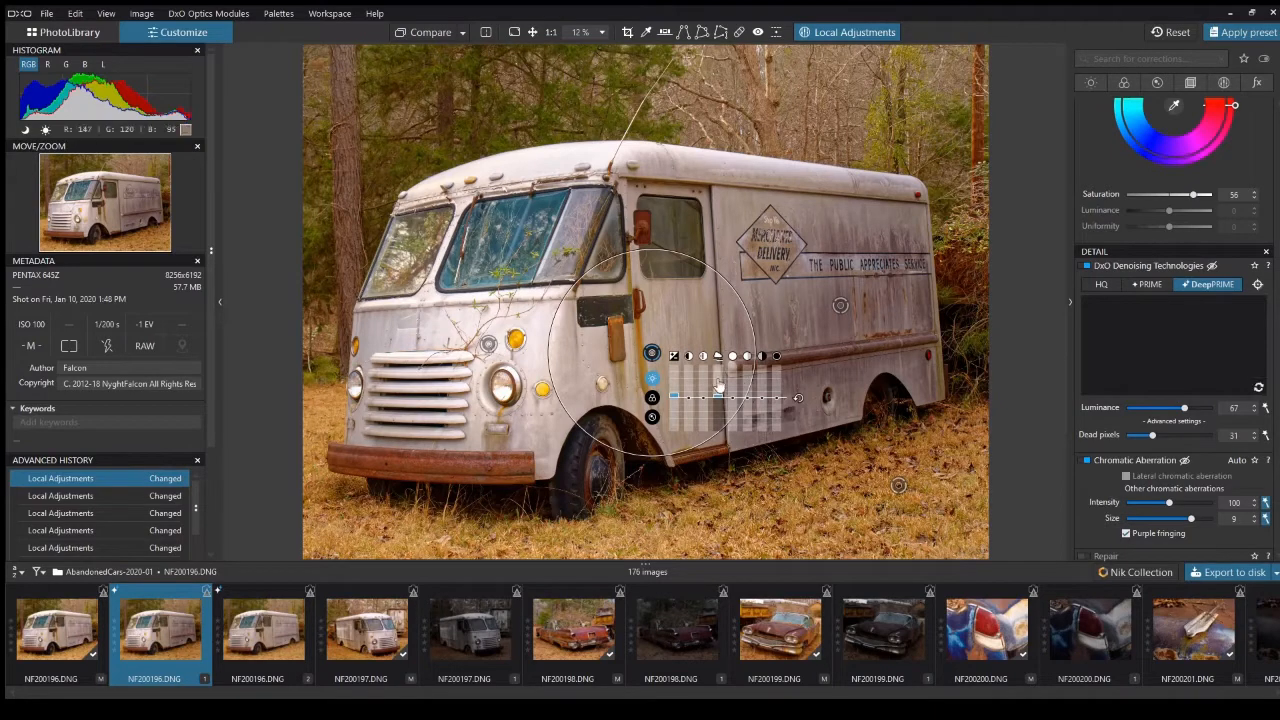
drag(733, 403, 733, 403)
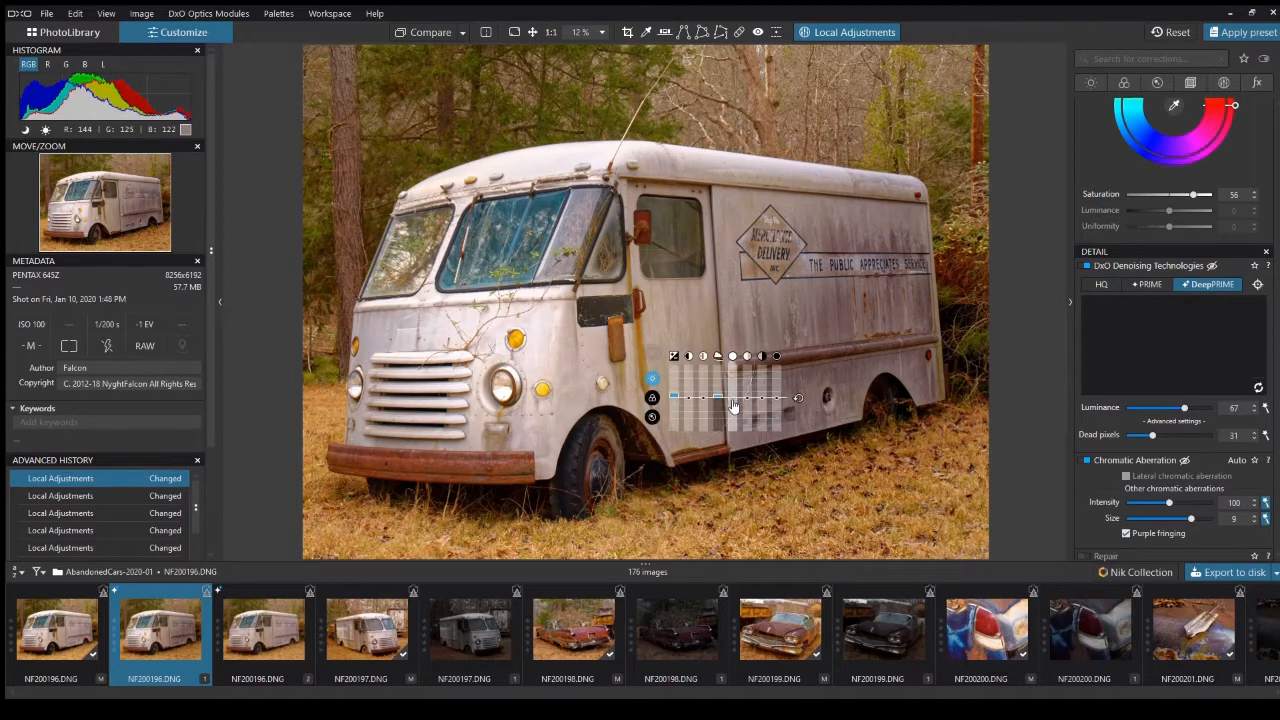
click(650, 419)
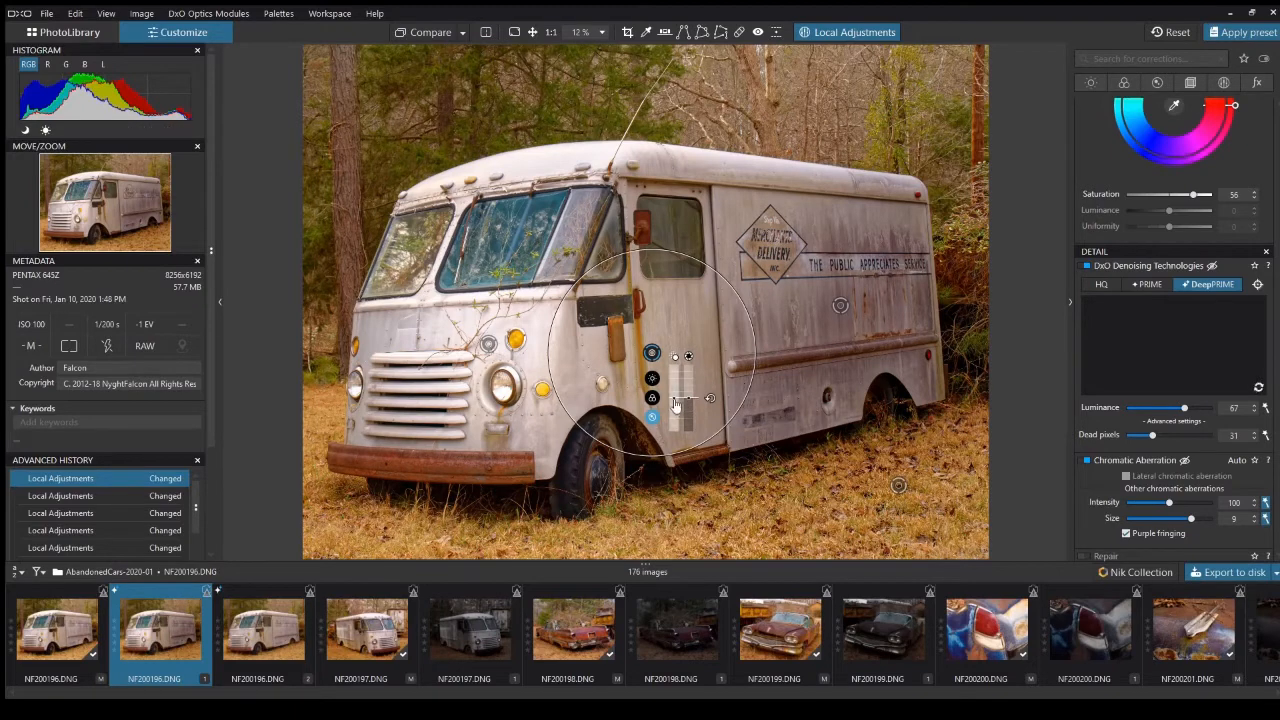
drag(675, 402, 709, 397)
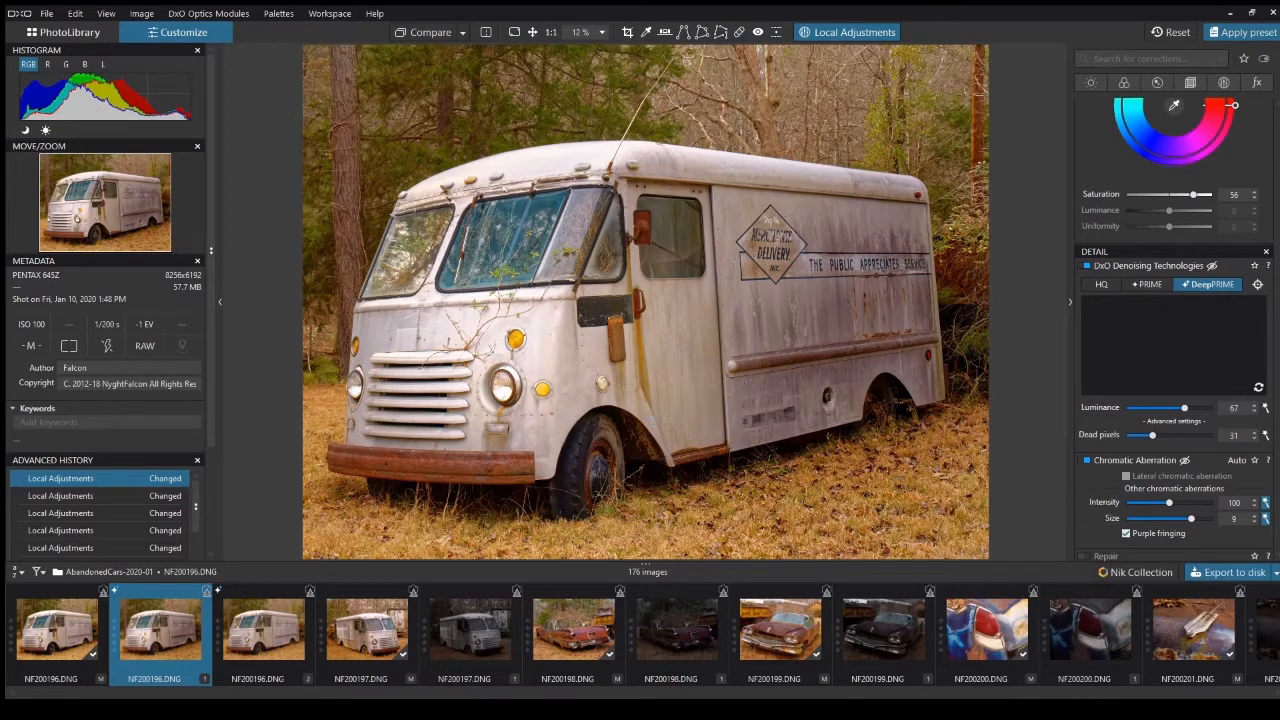
Close the local adjustments and compare the corrected photo with virtual copy 2, returning to virtual copy 1
click(859, 34)
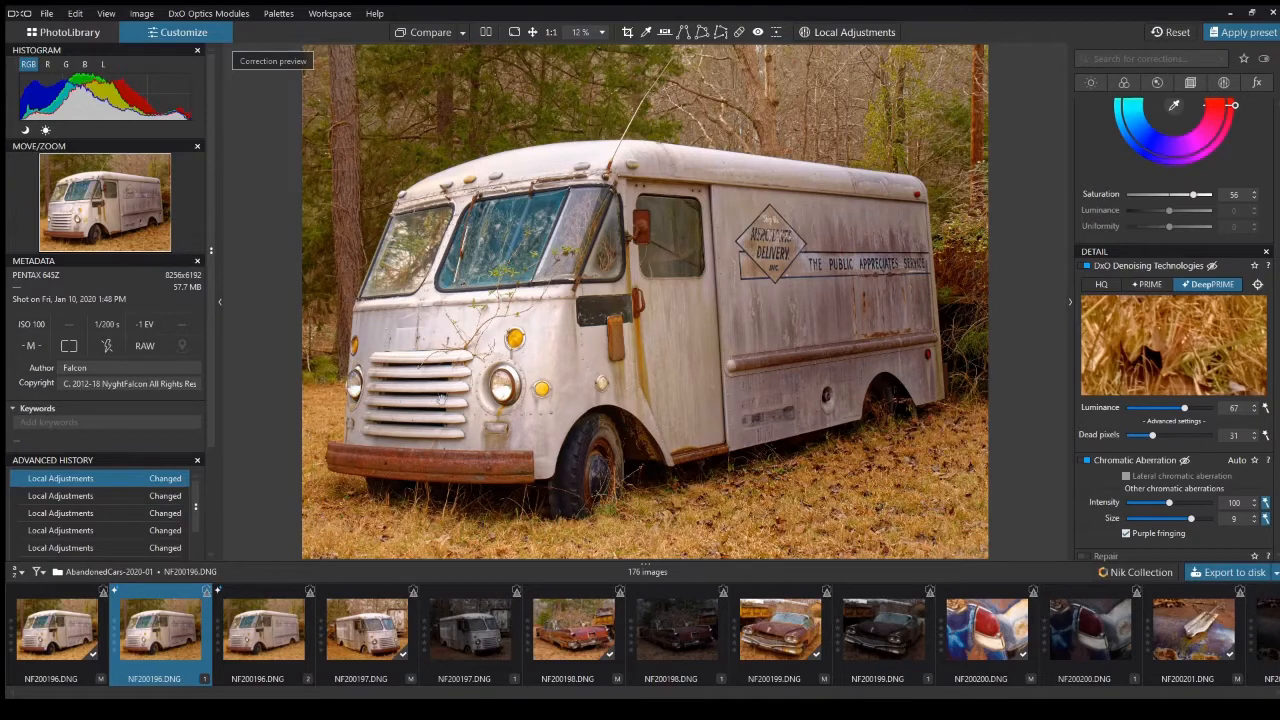
click(260, 638)
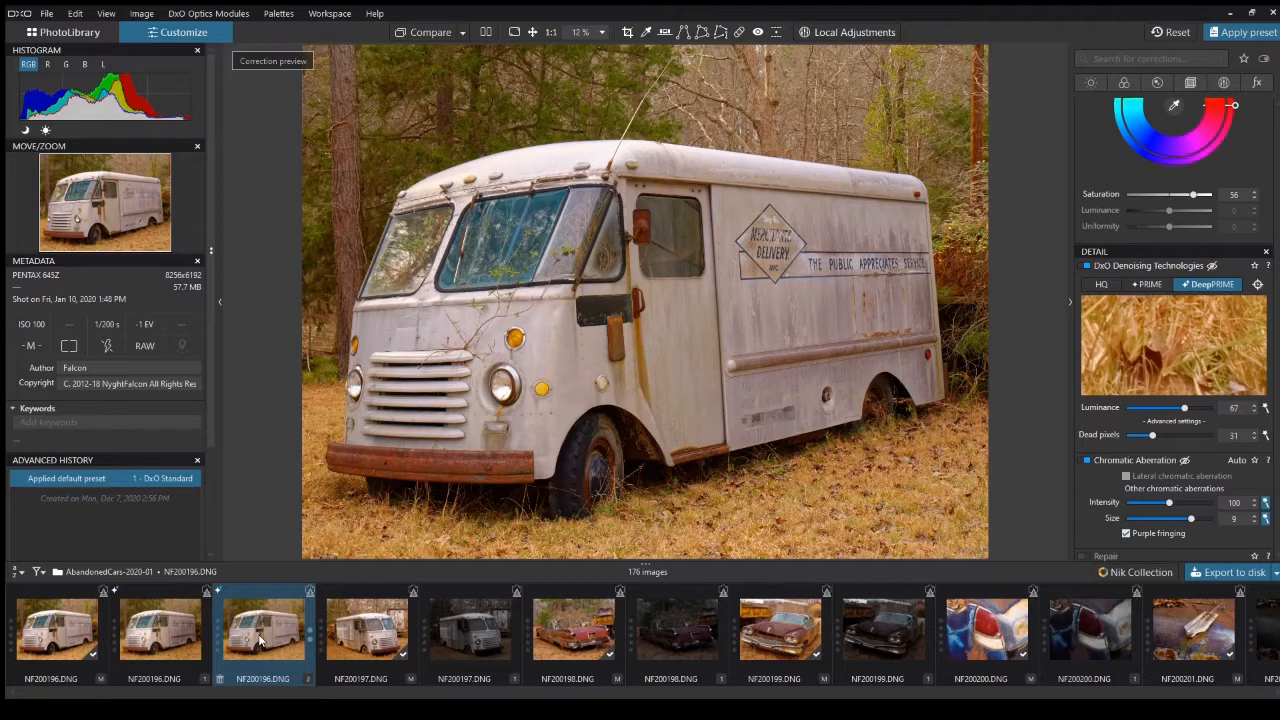
click(260, 640)
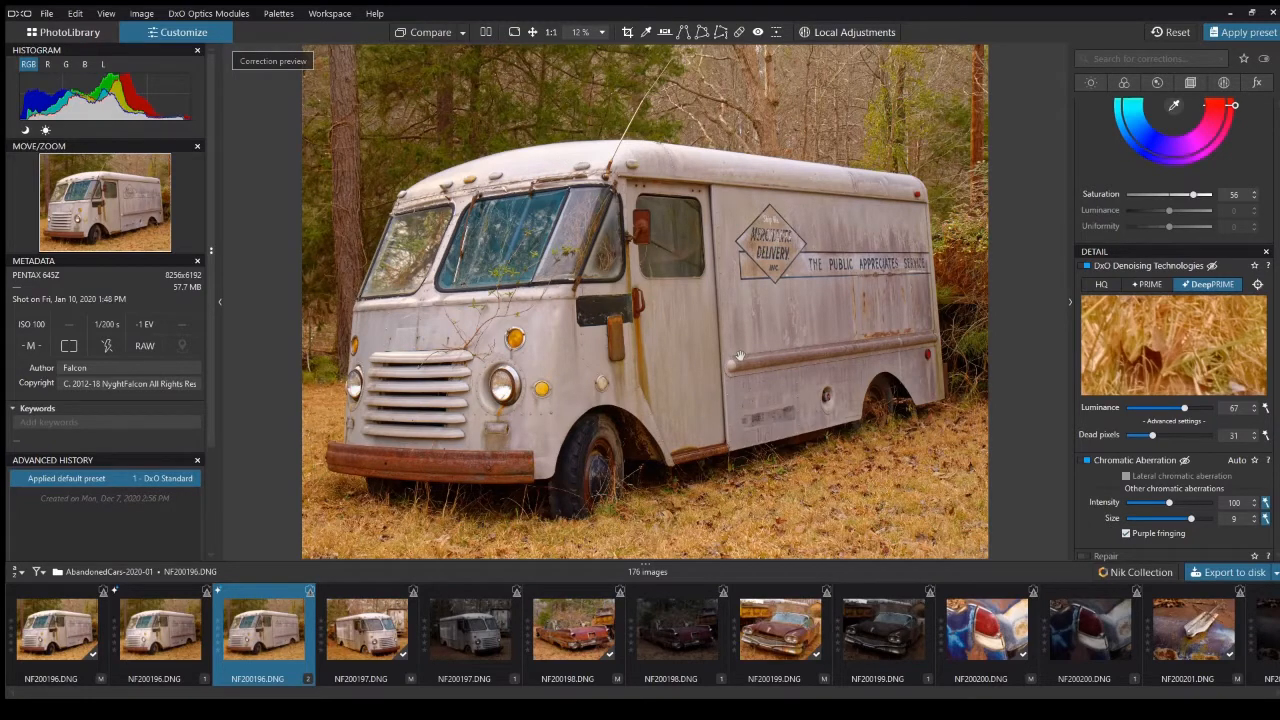
click(155, 625)
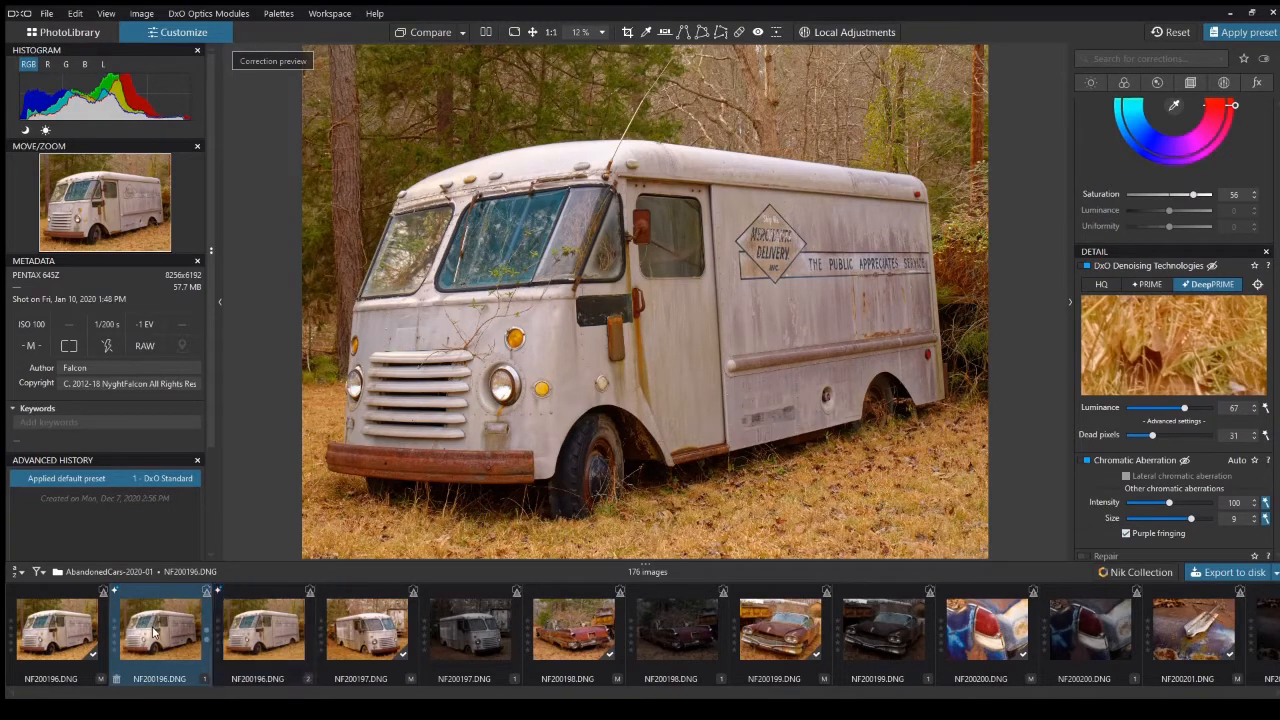